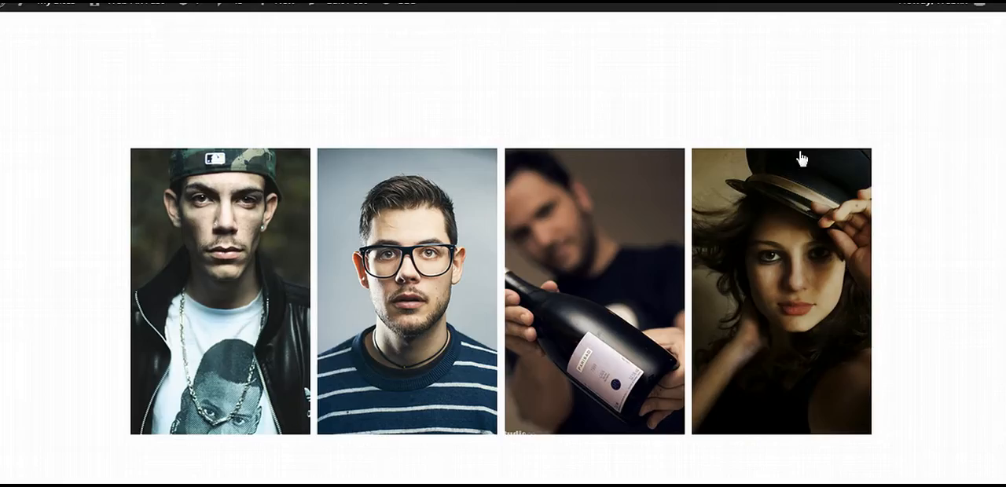
# Copy the complete export code of the preset skin with four portrait image tiles in one row.
pyautogui.click(855, 159)
pyautogui.click(552, 227)
pyautogui.rightClick(553, 234)
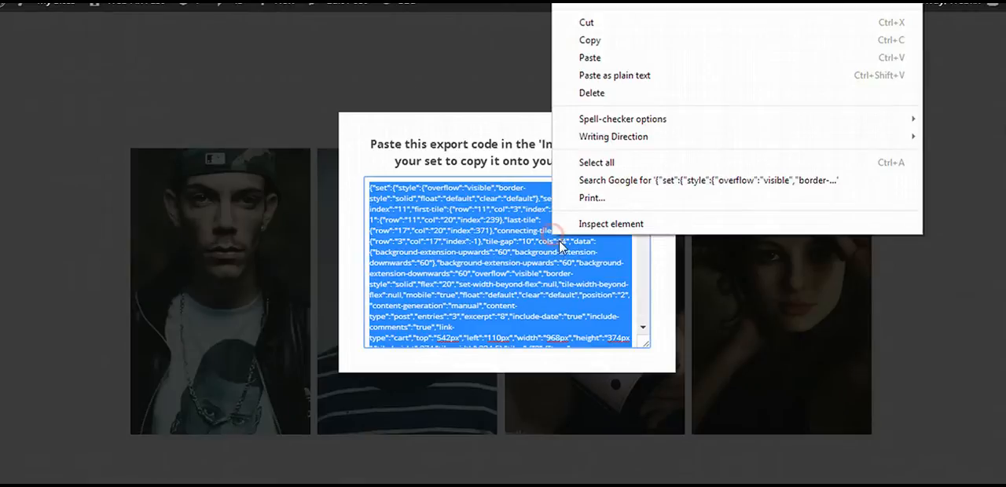
pyautogui.click(609, 41)
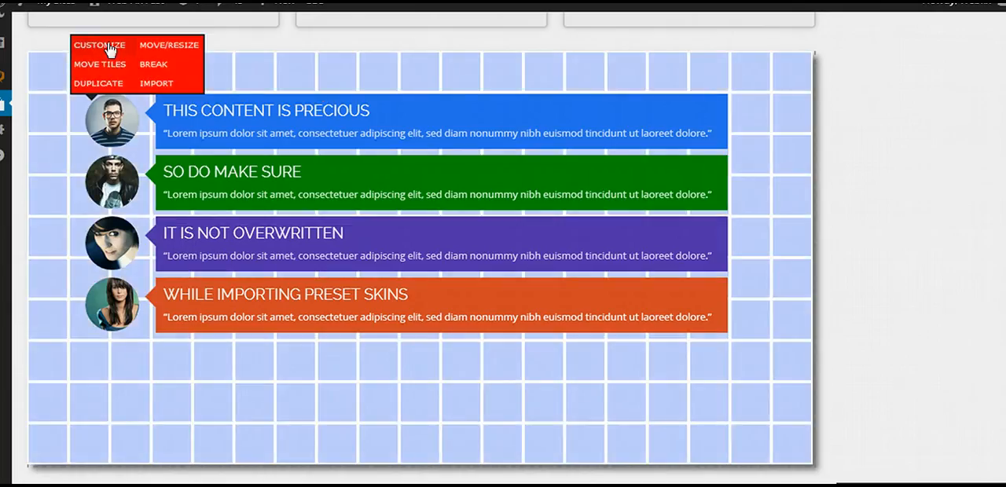
# Import the copied skin code into the current four-tile set without overwriting the number or content of tiles, and apply it.
pyautogui.click(110, 48)
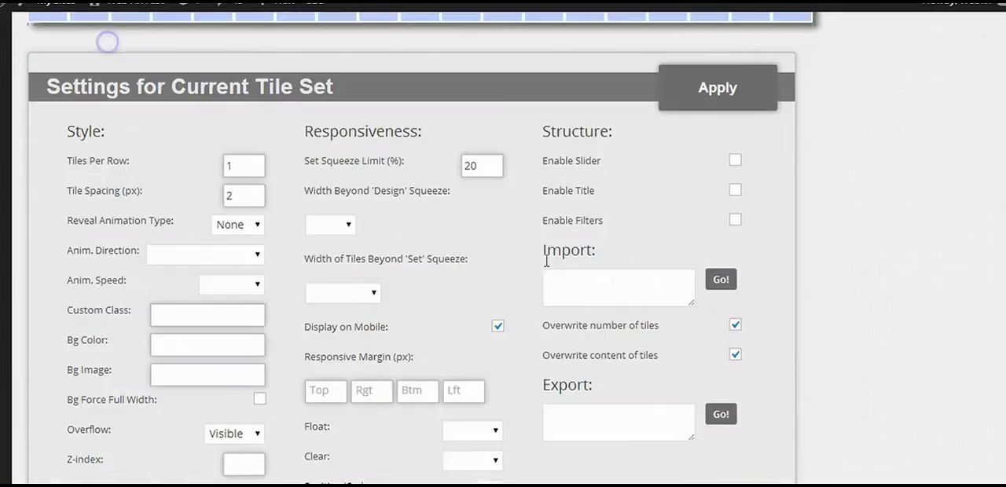
pyautogui.click(599, 291)
pyautogui.rightClick(599, 291)
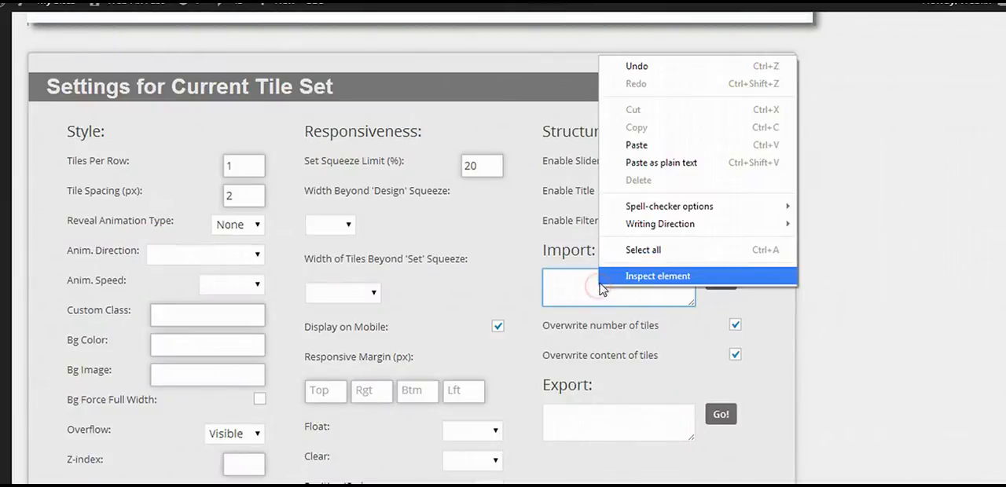
pyautogui.click(640, 147)
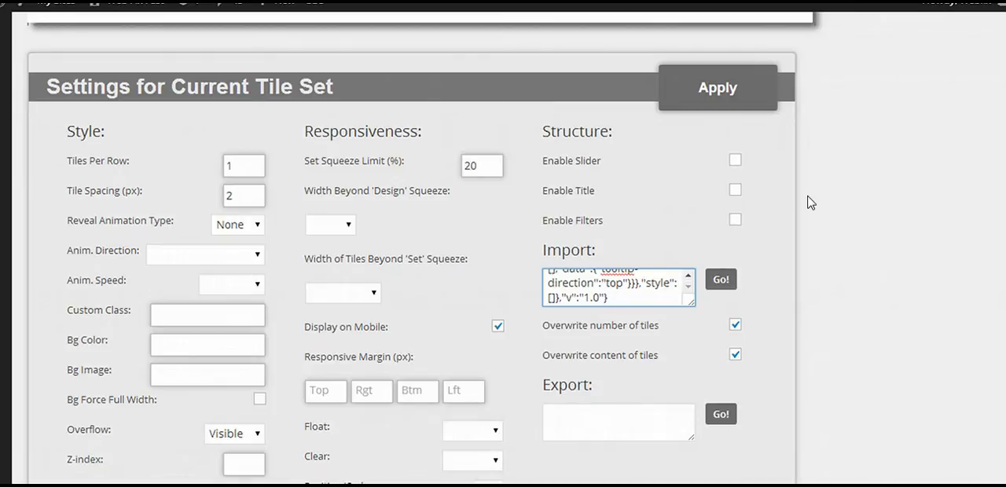
pyautogui.click(734, 326)
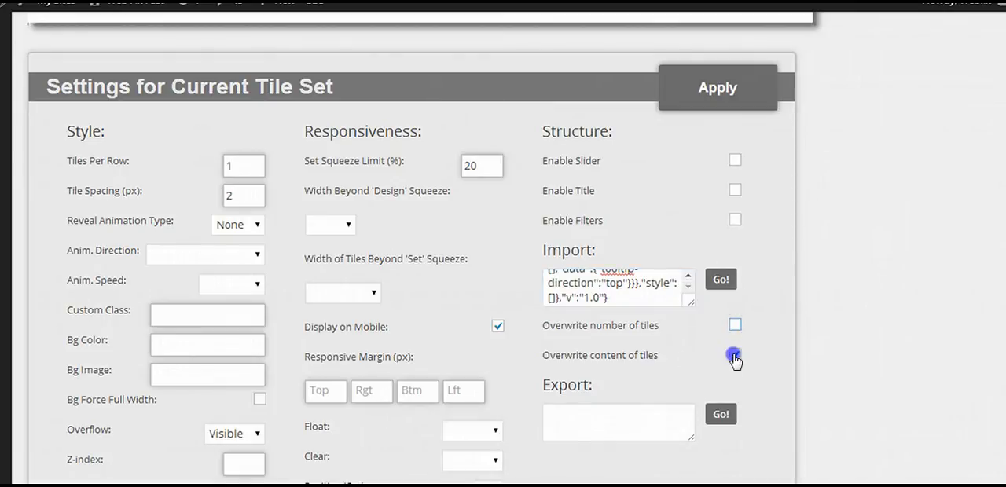
pyautogui.click(721, 283)
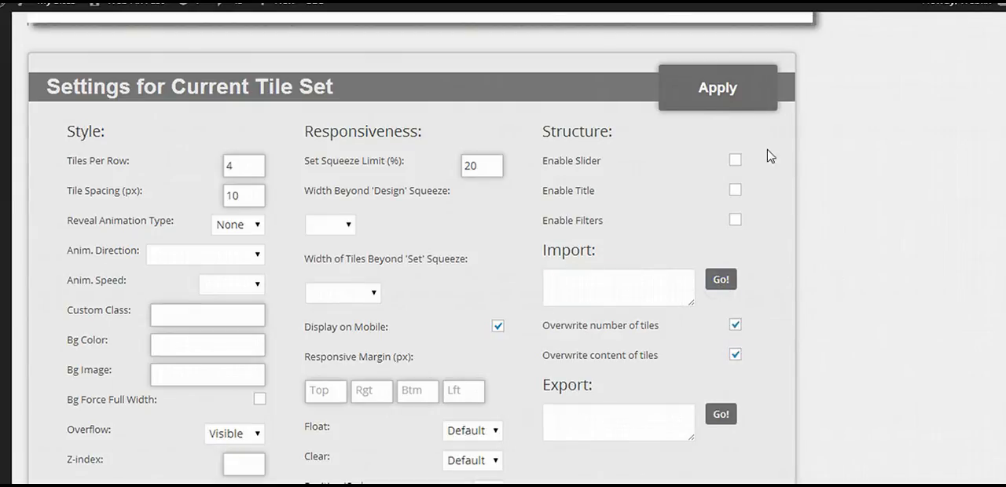
pyautogui.click(741, 101)
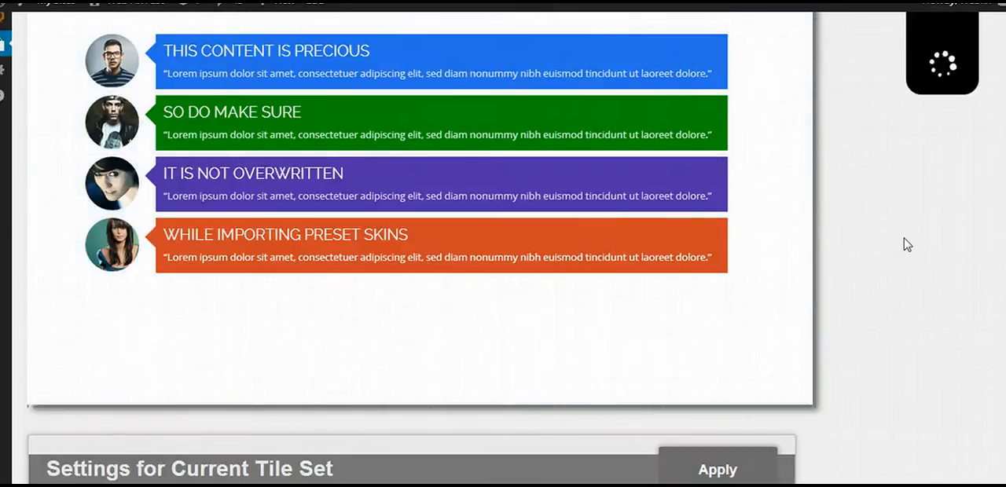
pyautogui.scroll(2, 907, 244)
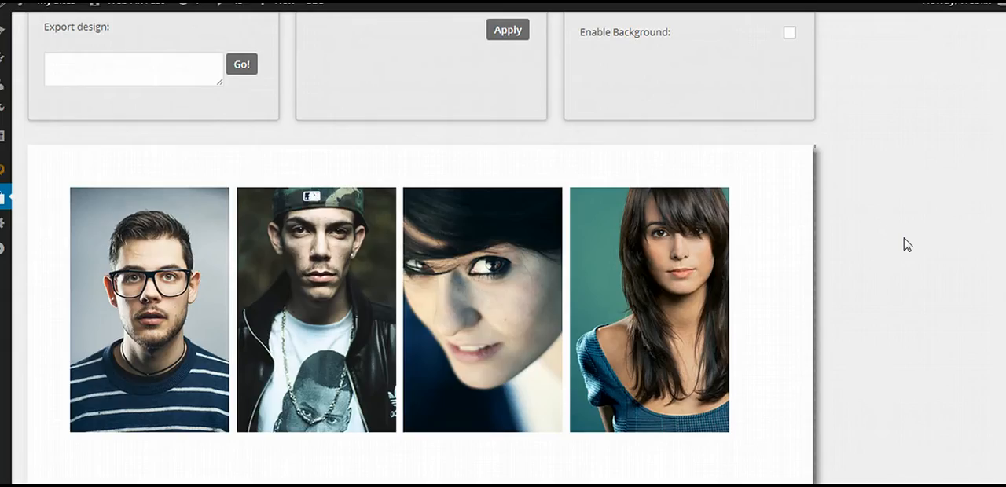
# Copy the coloured testimonials skin's export code and import it into the grey testimonial set without overwriting tile number or content, and apply.
pyautogui.moveTo(118, 266)
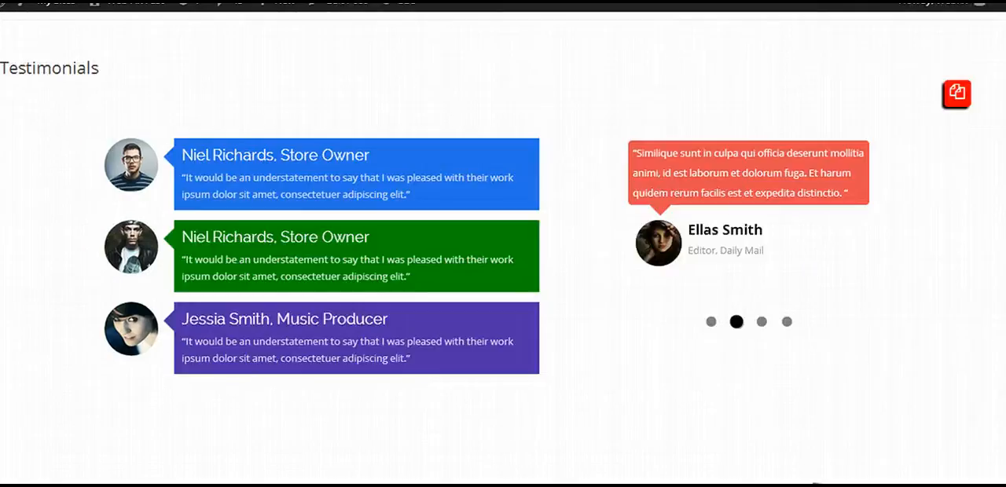
pyautogui.click(530, 149)
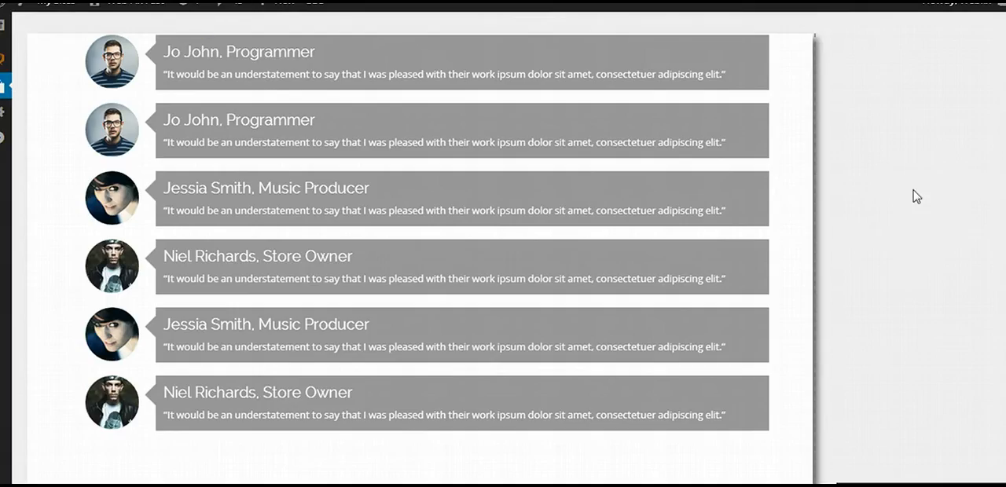
pyautogui.scroll(-6, 916, 197)
pyautogui.click(612, 187)
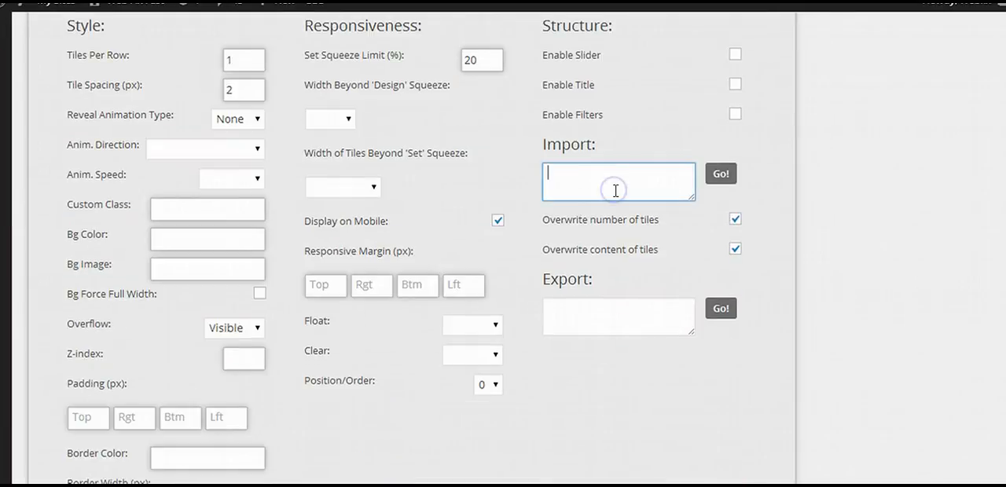
pyautogui.hotkey('ctrl', 'v')
pyautogui.click(734, 220)
pyautogui.click(734, 249)
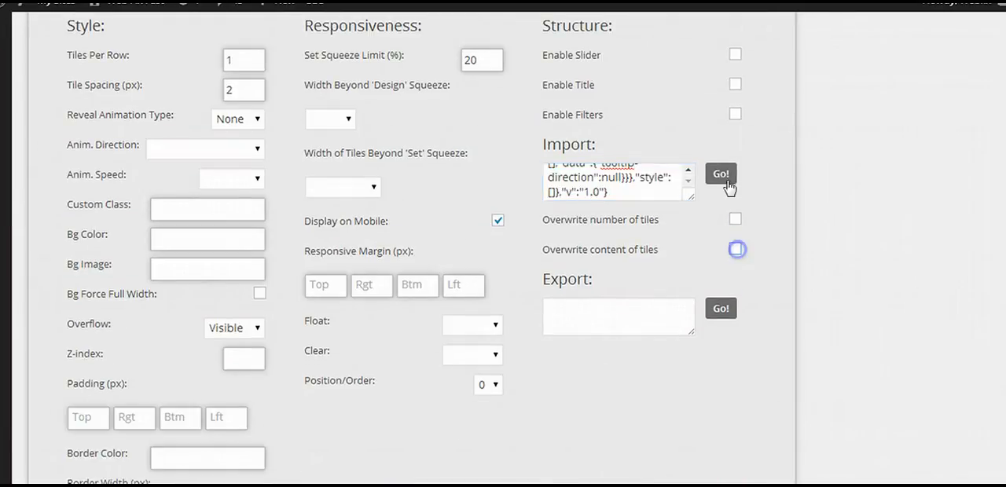
pyautogui.click(720, 175)
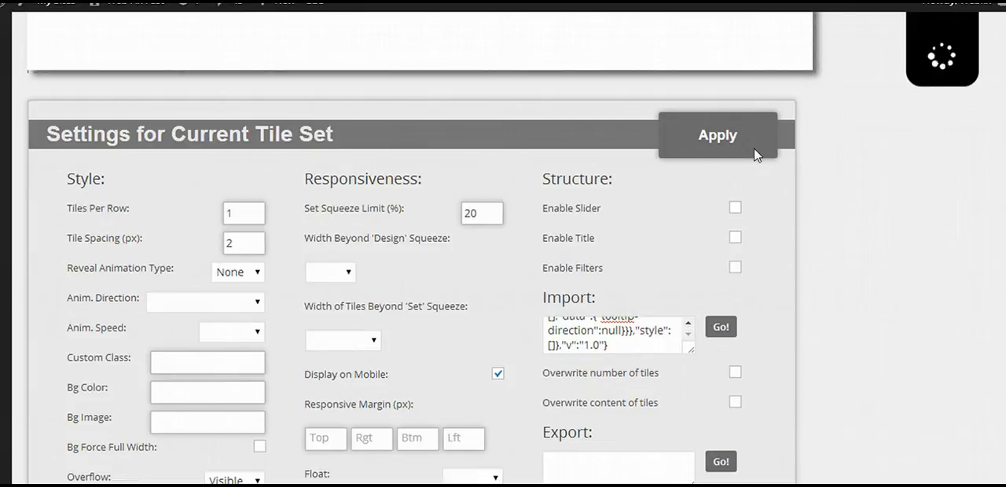
pyautogui.click(754, 154)
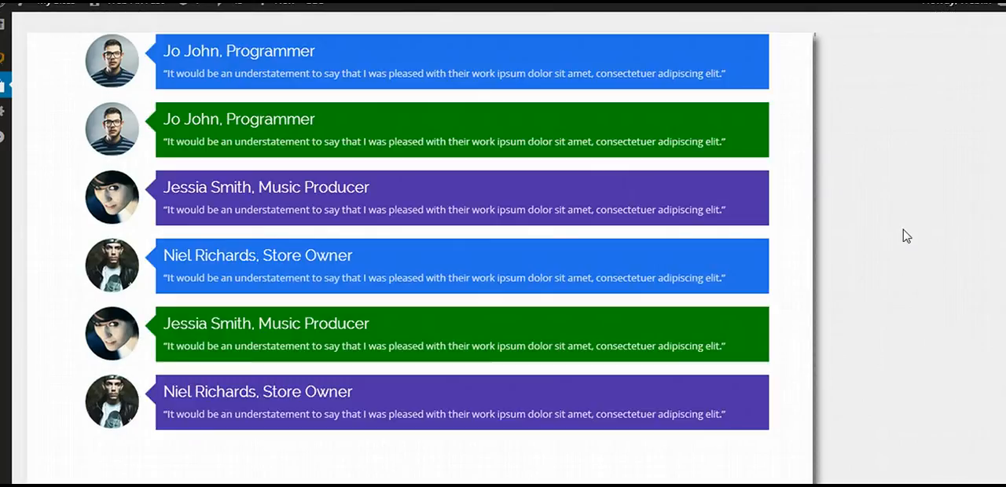
# Set the testimonial set's tiles per row to 2 and apply the setting.
pyautogui.scroll(-4, 994, 139)
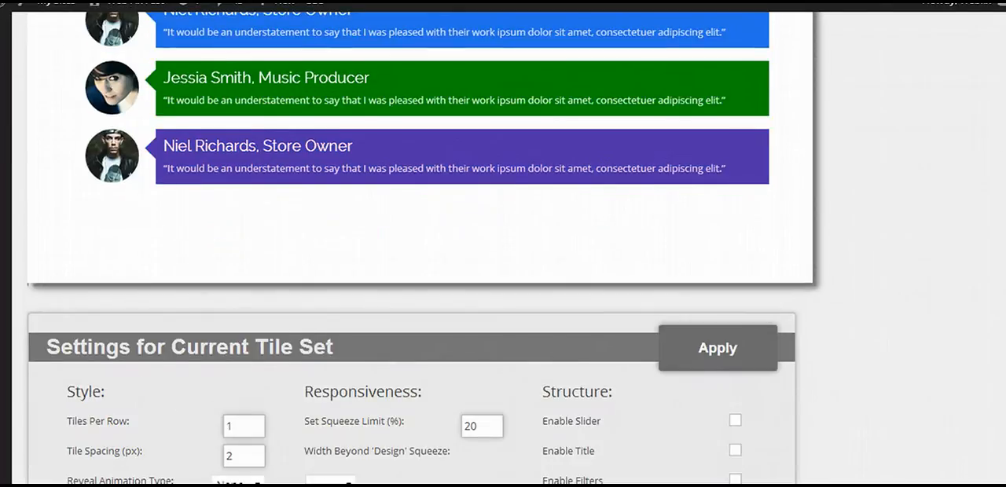
pyautogui.click(259, 328)
pyautogui.click(741, 256)
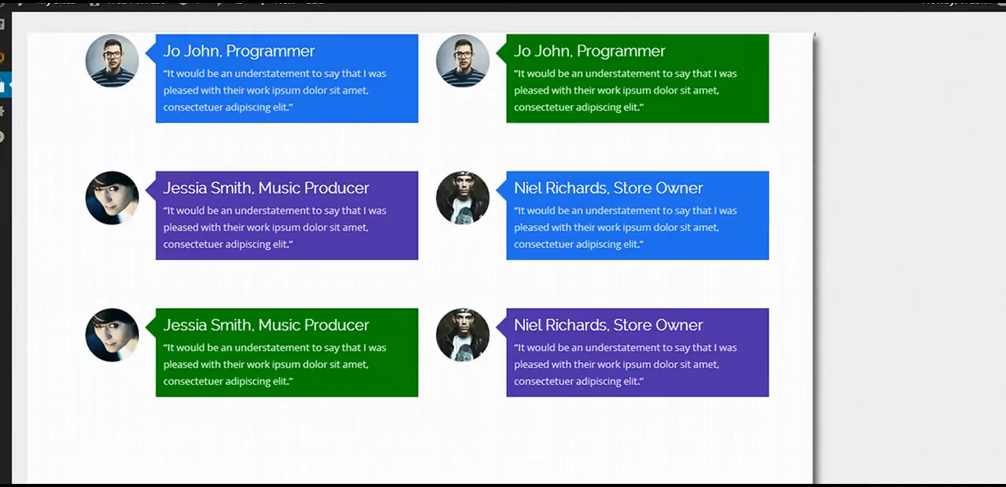
# Resize the testimonial set to one grid column narrower and one grid row shorter.
pyautogui.scroll(1, 408, 236)
pyautogui.moveTo(377, 122)
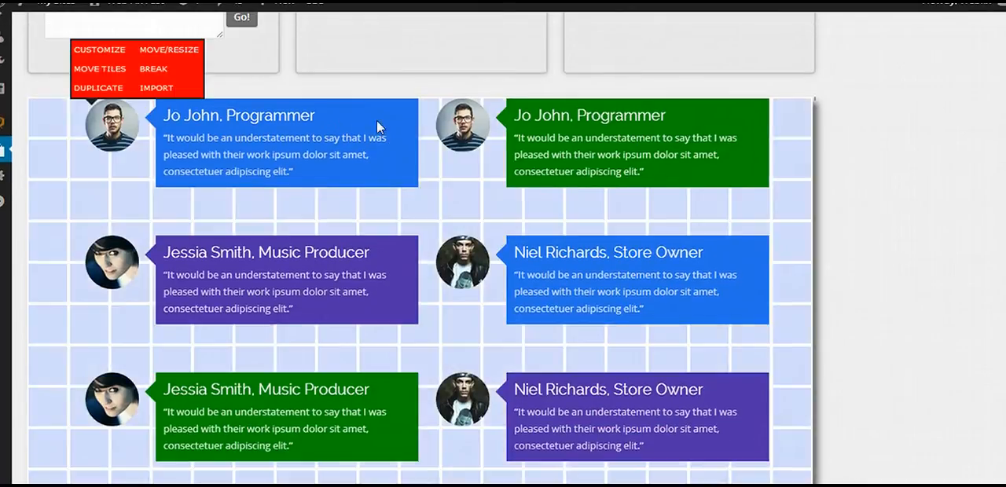
pyautogui.click(169, 50)
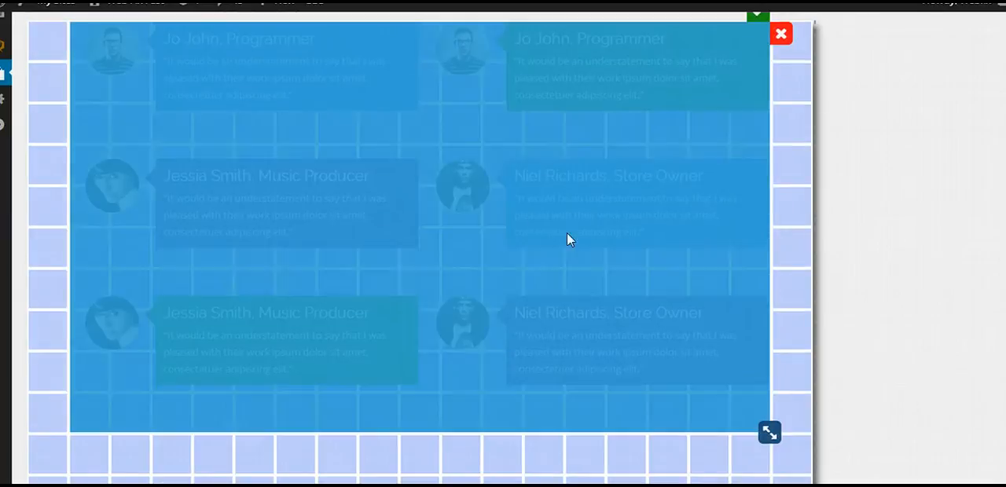
pyautogui.moveTo(769, 434); pyautogui.dragTo(732, 391)
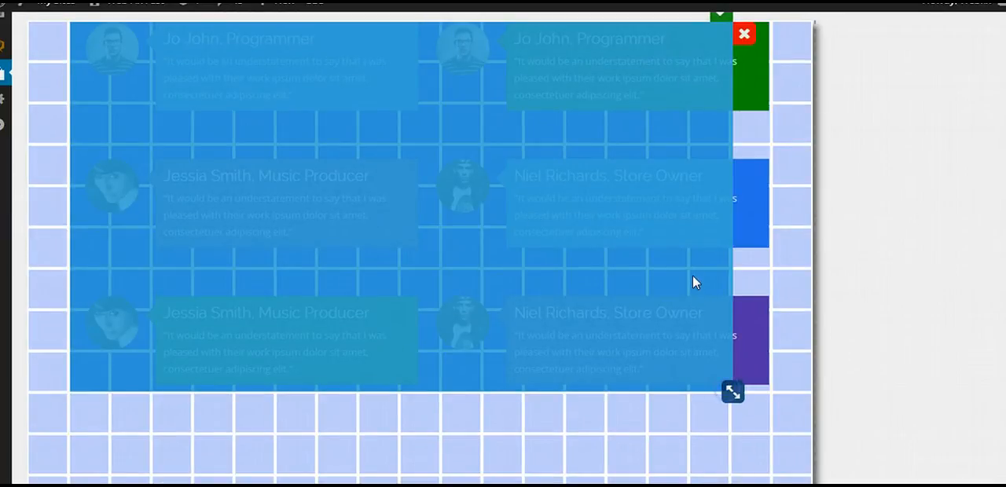
pyautogui.click(719, 16)
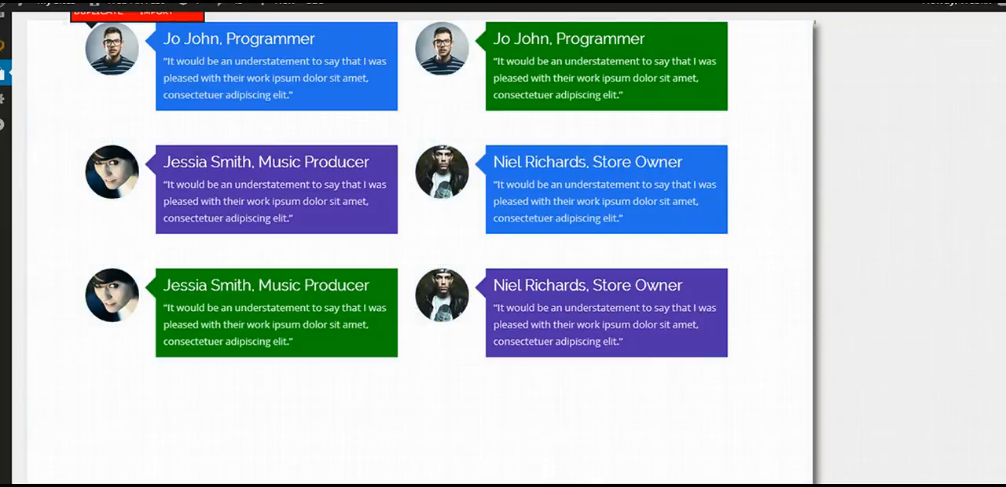
pyautogui.scroll(1, 417, 244)
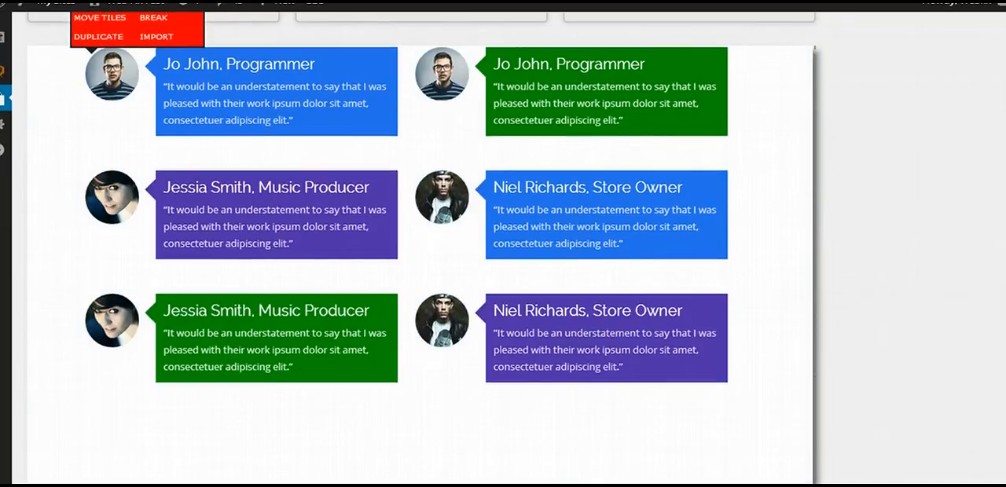
pyautogui.scroll(-1, 416, 243)
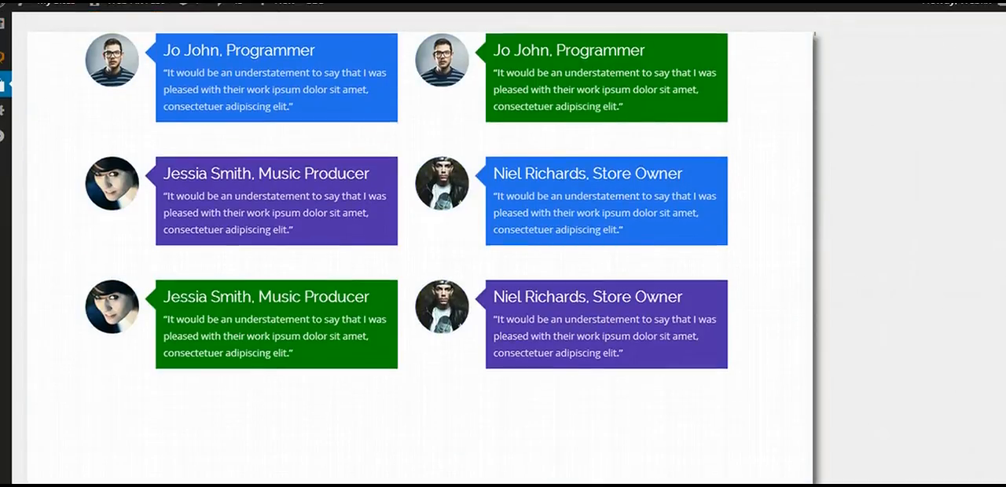
# Generate the export code for the current testimonial tile set and copy it.
pyautogui.scroll(-10, 626, 307)
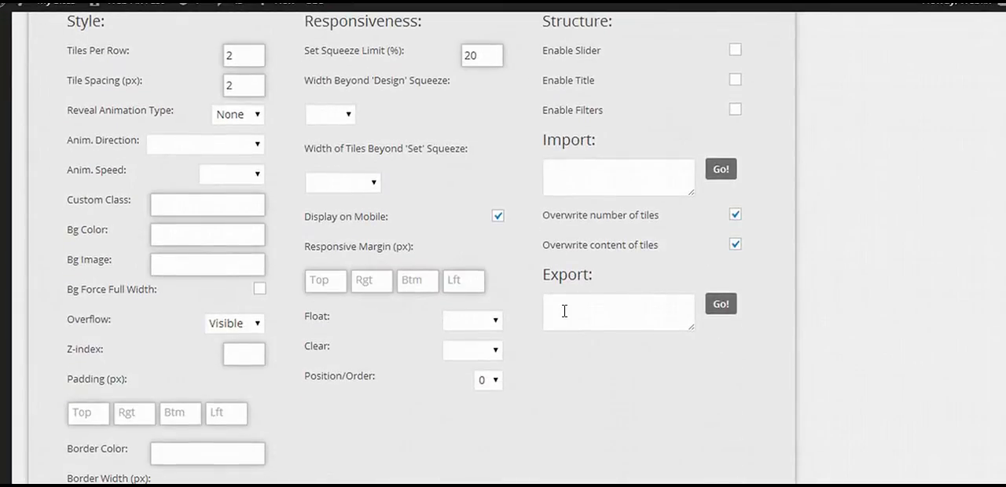
pyautogui.click(720, 305)
pyautogui.click(610, 315)
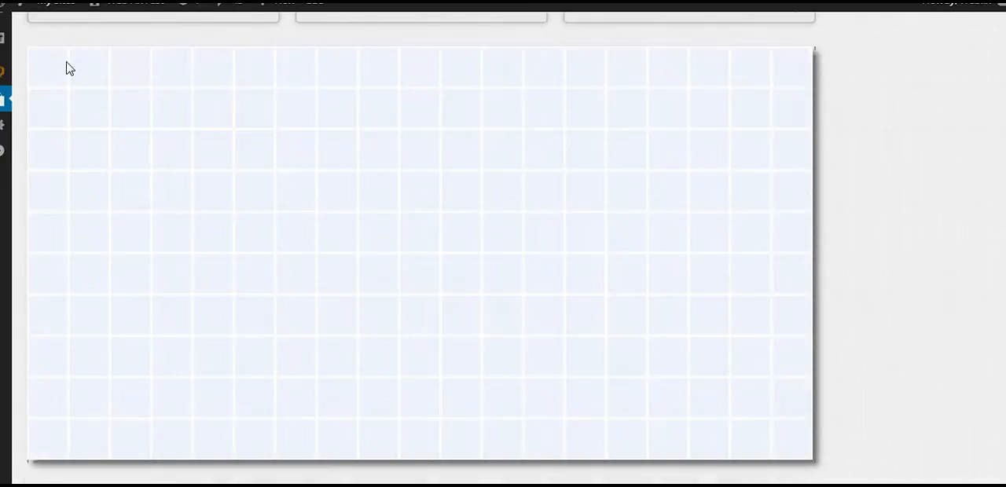
# Create a tile set 15 columns wide and 9 rows high in the empty grid and import the copied set code into it.
pyautogui.moveTo(63, 69); pyautogui.dragTo(615, 395)
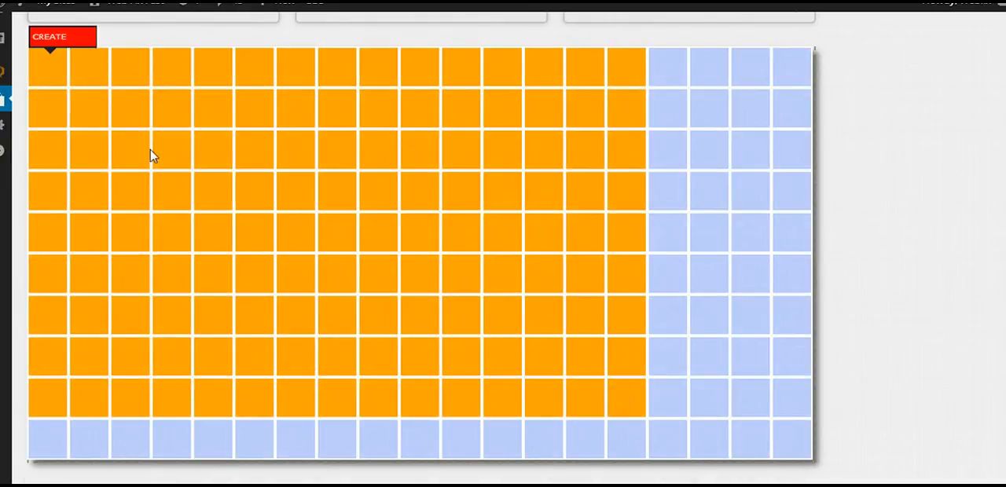
pyautogui.click(54, 37)
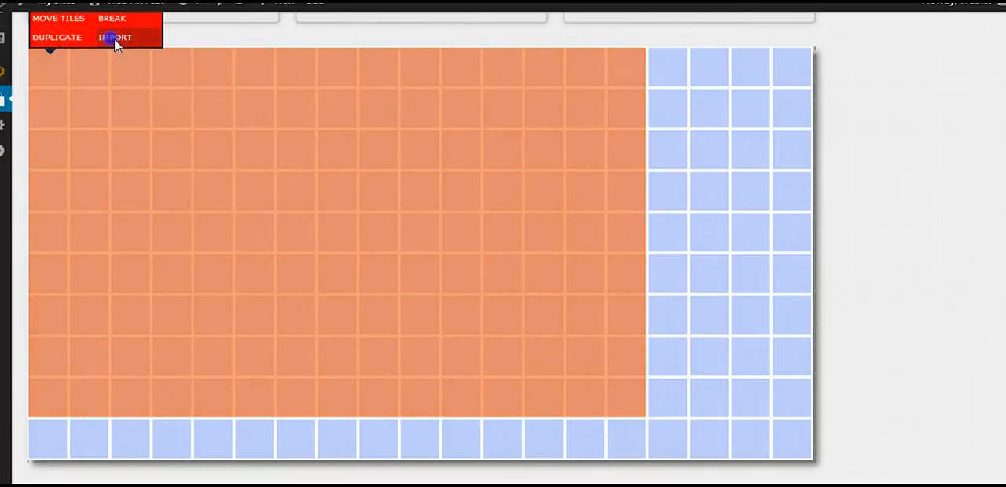
pyautogui.click(114, 38)
pyautogui.click(436, 238)
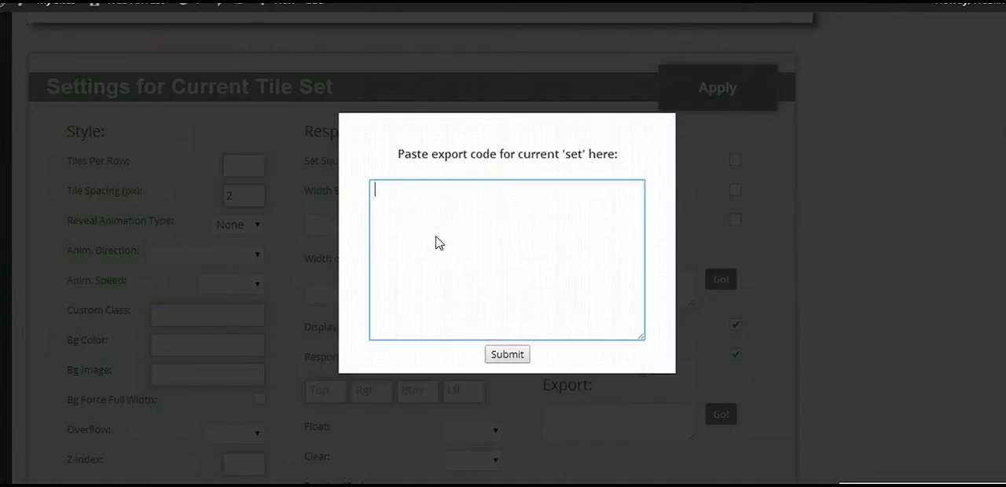
pyautogui.hotkey('ctrl', 'v')
pyautogui.click(506, 357)
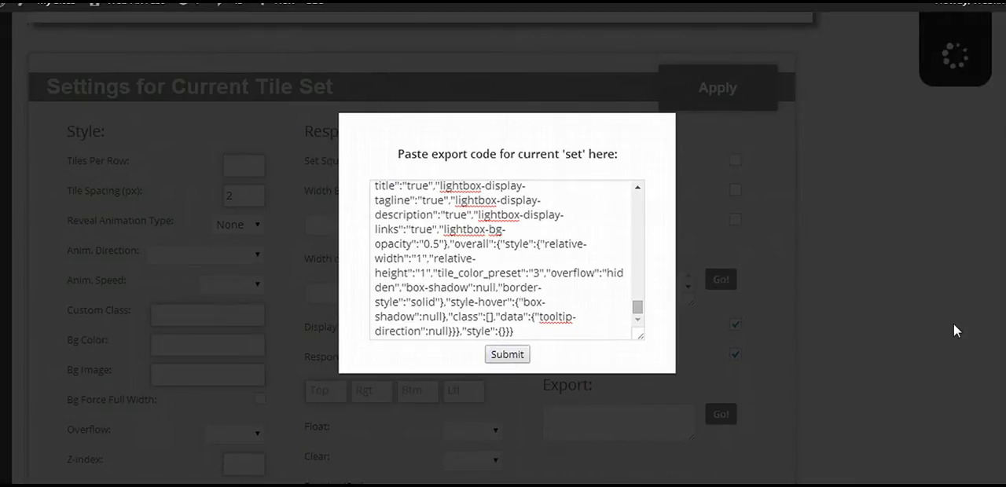
pyautogui.scroll(1, 425, 249)
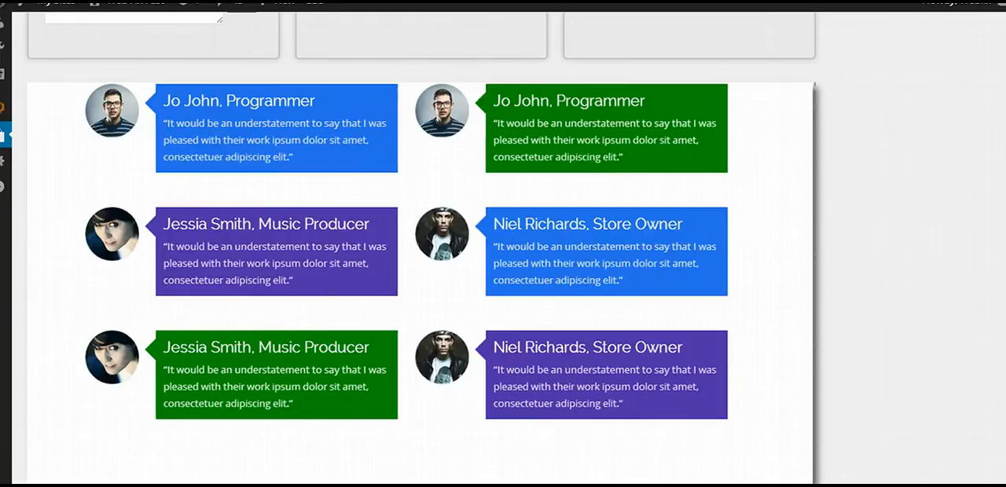
pyautogui.scroll(1, 103, 123)
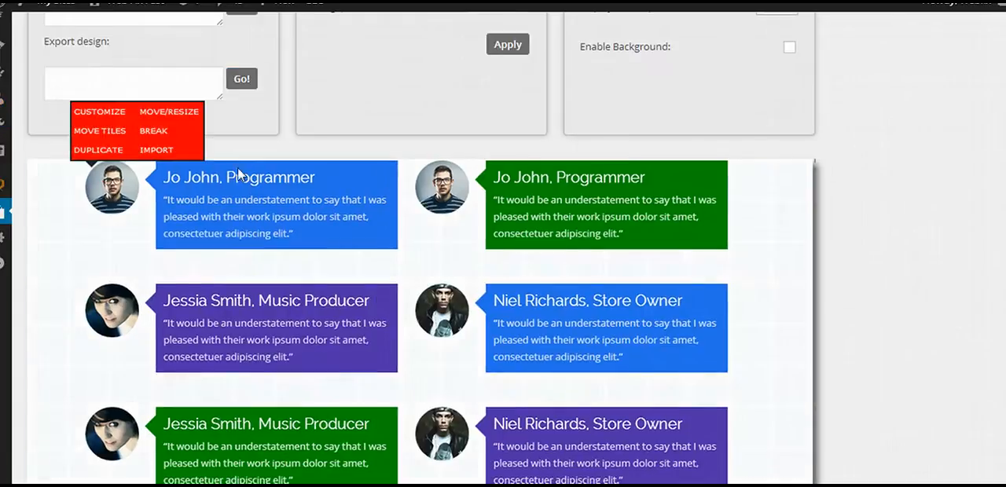
# Examine the second testimonial tile's Content and Other settings, down to its import and export options.
pyautogui.scroll(-7, 366, 160)
pyautogui.scroll(-15, 411, 248)
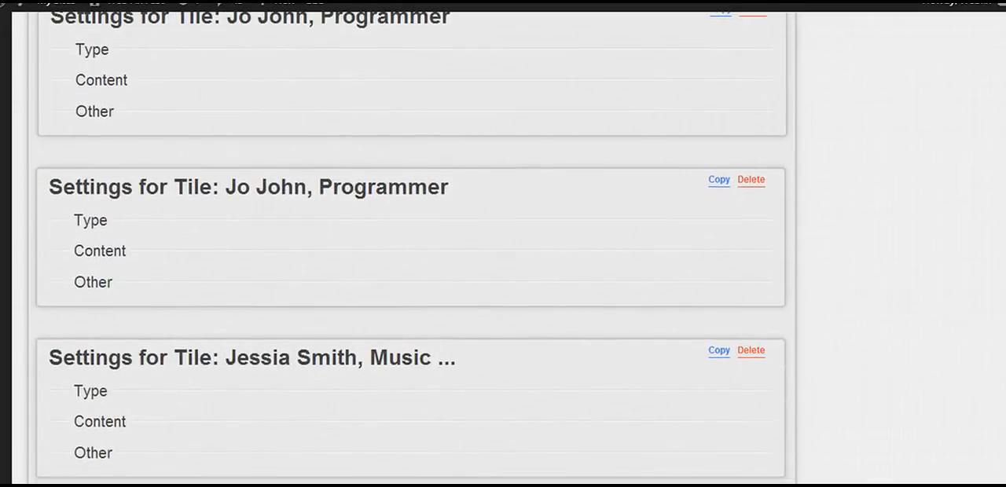
pyautogui.click(104, 252)
pyautogui.scroll(-3, 291, 318)
pyautogui.click(81, 385)
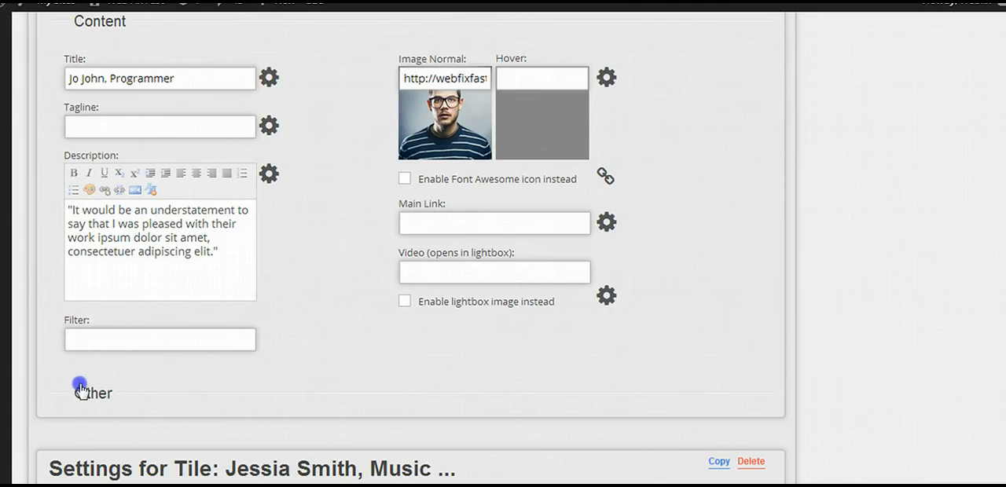
pyautogui.scroll(-2, 583, 279)
pyautogui.scroll(-4, 168, 281)
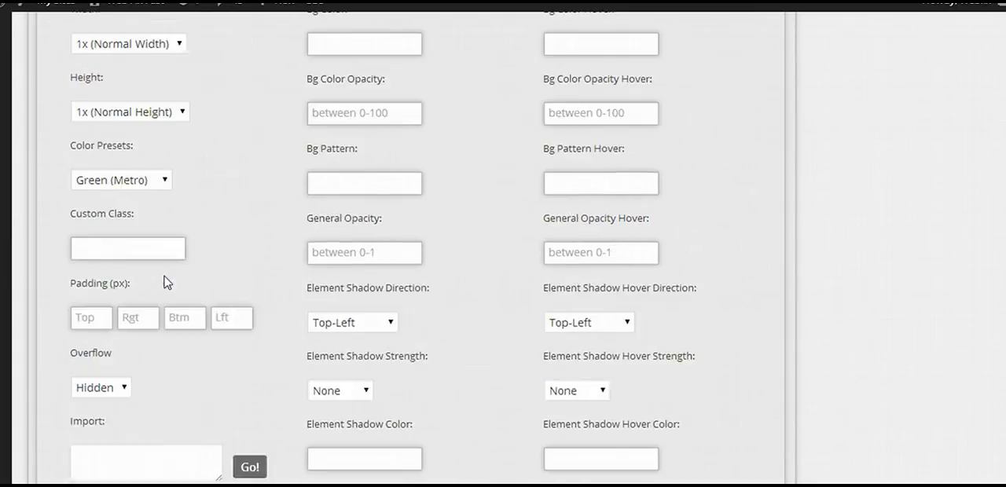
pyautogui.scroll(-4, 122, 323)
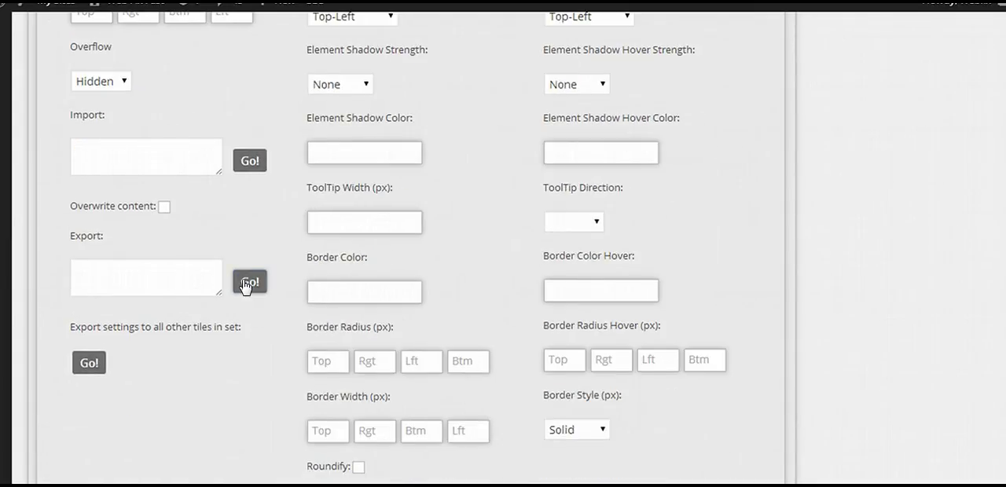
# Generate the export code for the second testimonial tile's settings and copy it.
pyautogui.click(245, 280)
pyautogui.click(147, 284)
pyautogui.rightClick(147, 283)
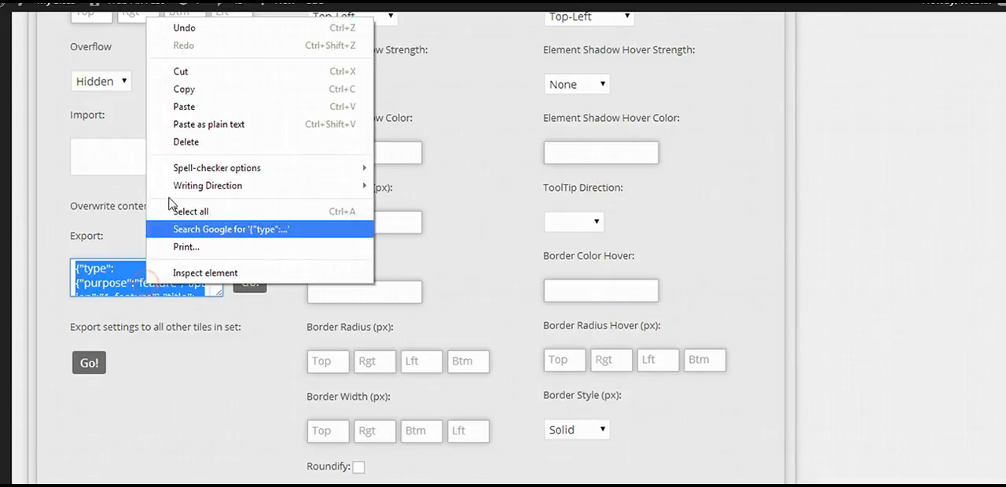
pyautogui.click(187, 92)
pyautogui.click(274, 220)
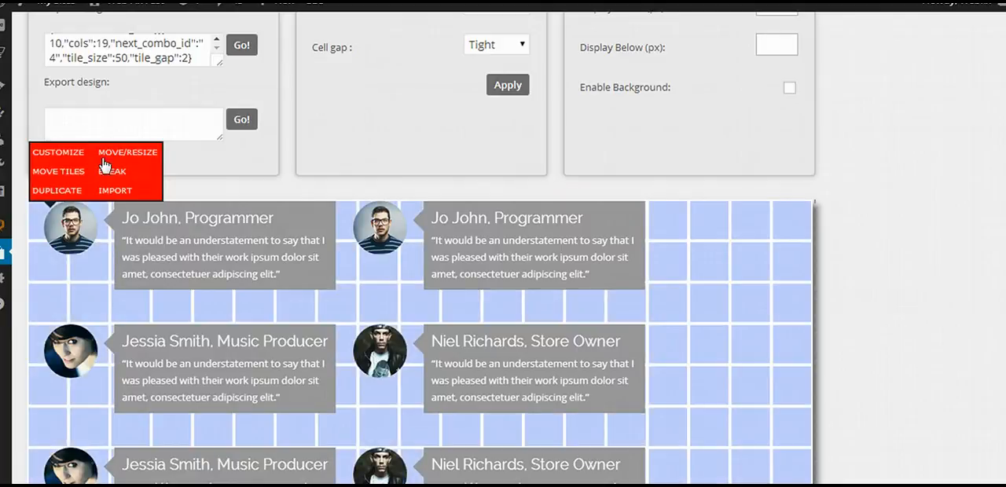
# Import the copied tile code into the first tile of the gray testimonial set without overwriting content, and apply the set's settings.
pyautogui.click(66, 156)
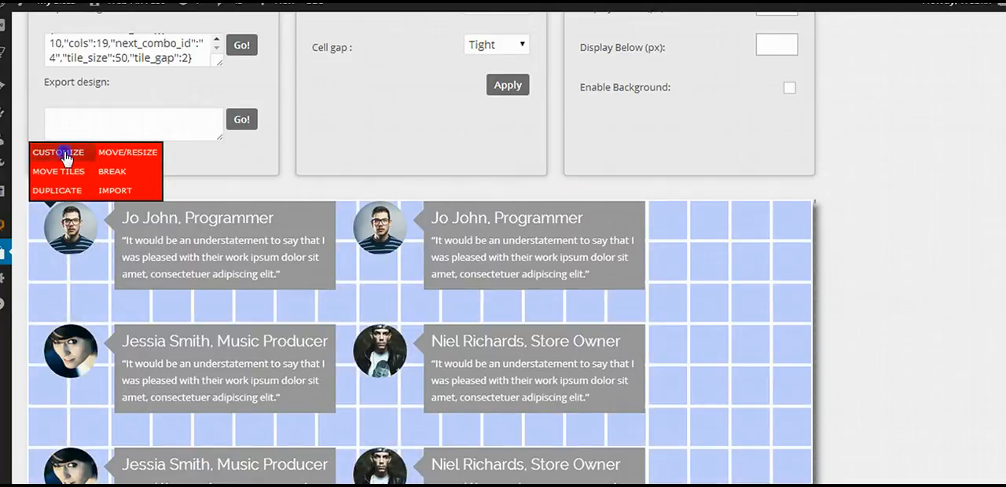
pyautogui.scroll(-9, 469, 377)
pyautogui.scroll(-3, 180, 246)
pyautogui.click(91, 252)
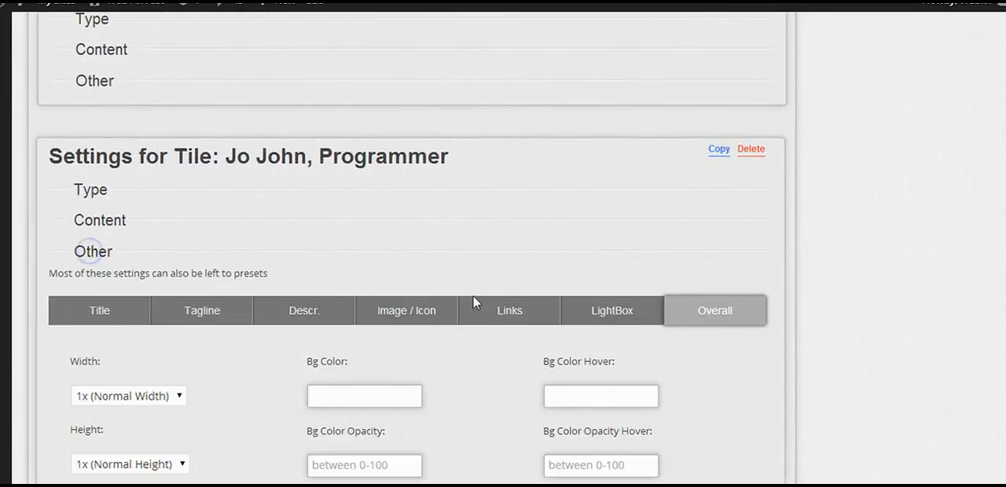
pyautogui.scroll(-8, 453, 309)
pyautogui.click(128, 202)
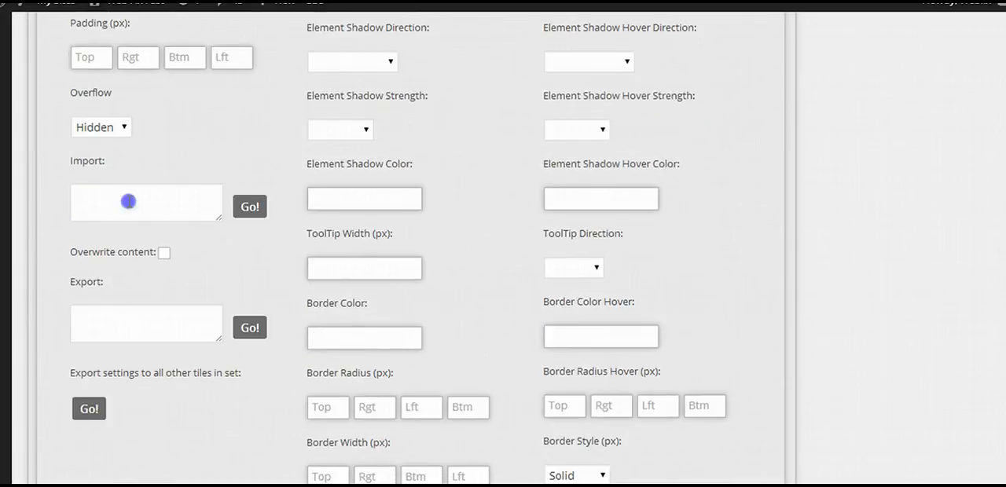
pyautogui.rightClick(128, 202)
pyautogui.click(190, 287)
pyautogui.click(250, 207)
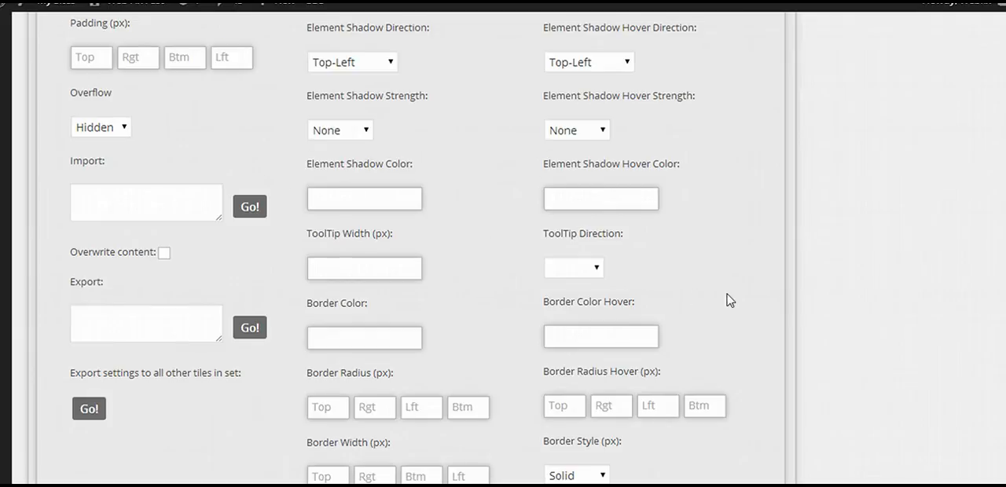
pyautogui.scroll(15, 859, 314)
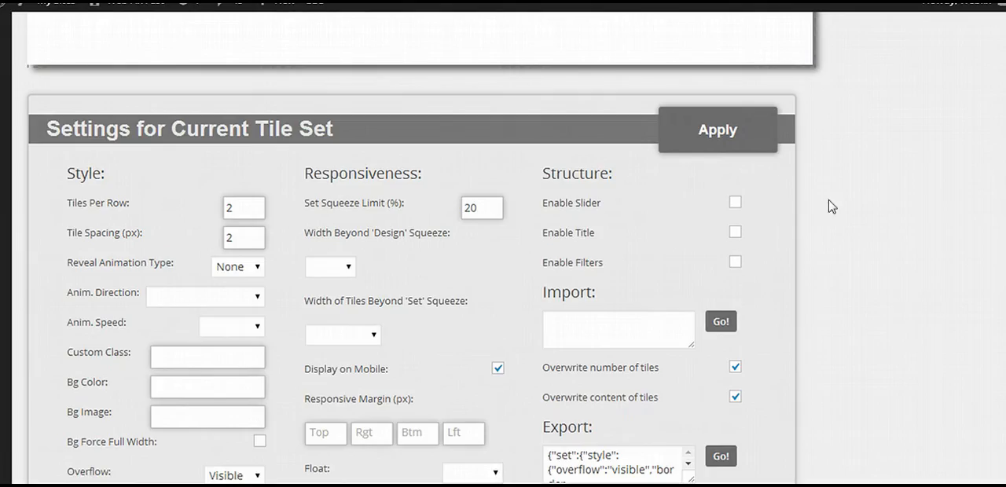
pyautogui.click(758, 136)
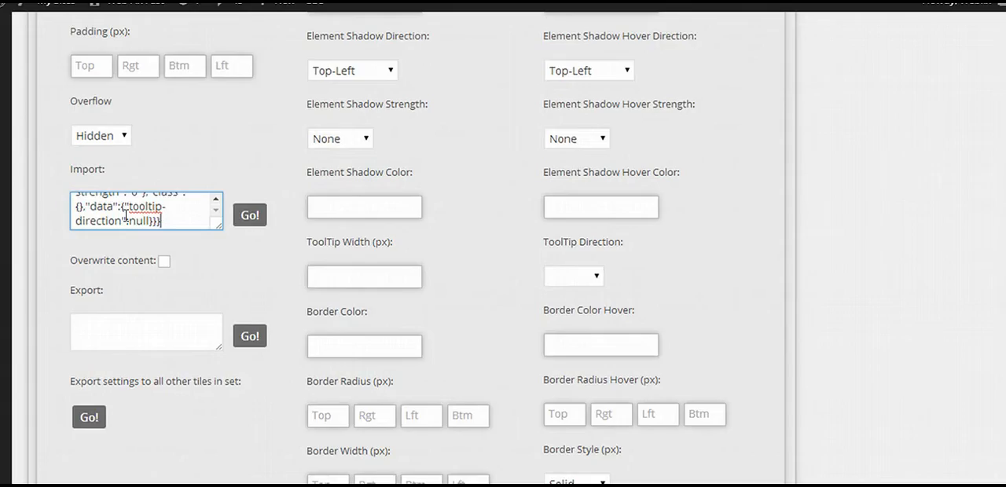
# Turn the tile import's Overwrite content option on and back off.
pyautogui.moveTo(73, 262); pyautogui.dragTo(161, 262)
pyautogui.click(163, 261)
pyautogui.click(167, 263)
pyautogui.click(163, 263)
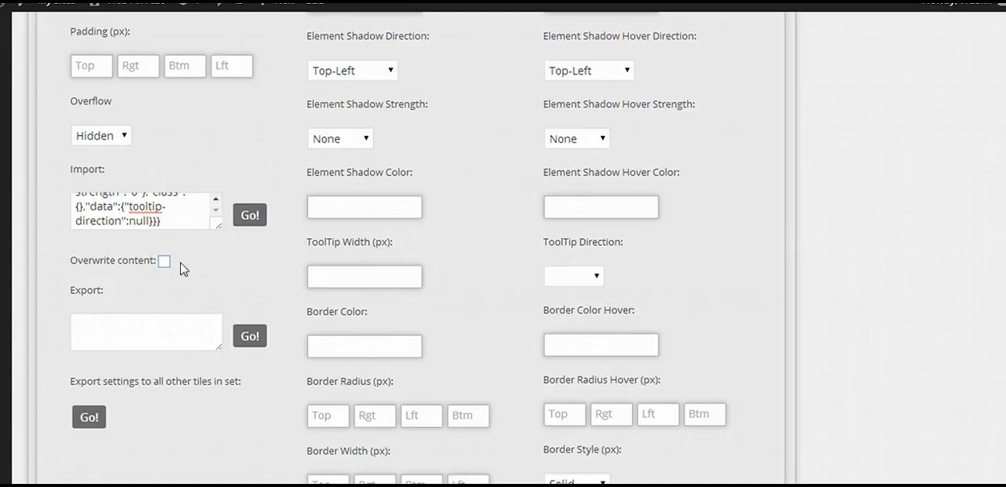
# Export the first tile's settings to all other tiles in the set and apply the tile set settings.
pyautogui.scroll(-2, 138, 291)
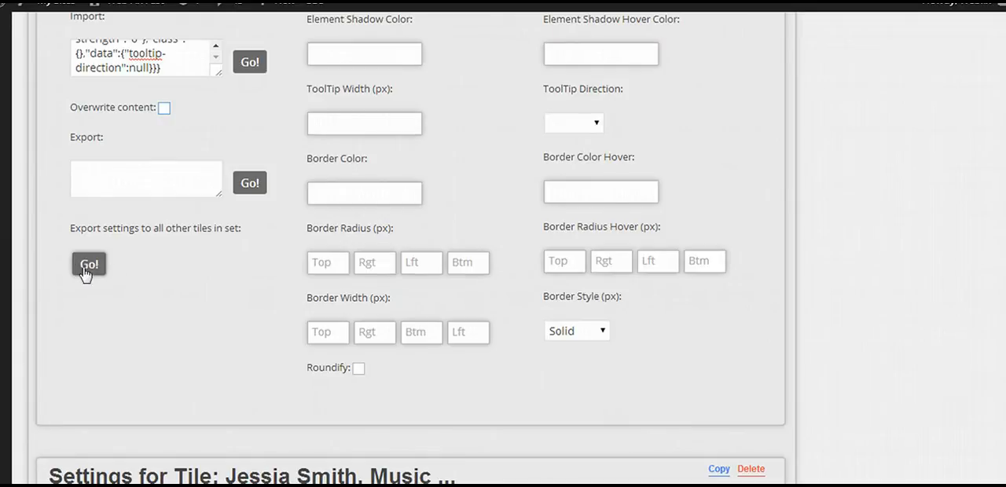
pyautogui.moveTo(73, 229); pyautogui.dragTo(246, 228)
pyautogui.click(207, 261)
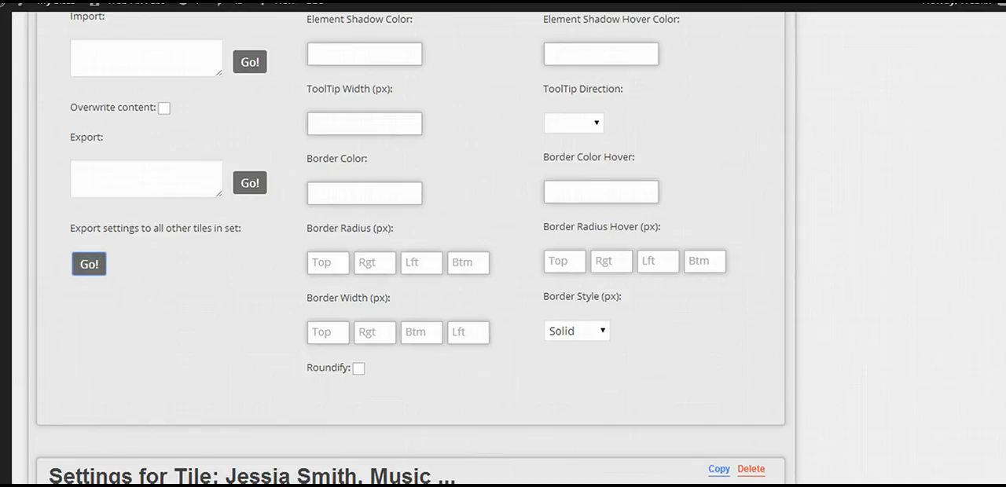
pyautogui.scroll(10, 408, 247)
pyautogui.scroll(15, 409, 247)
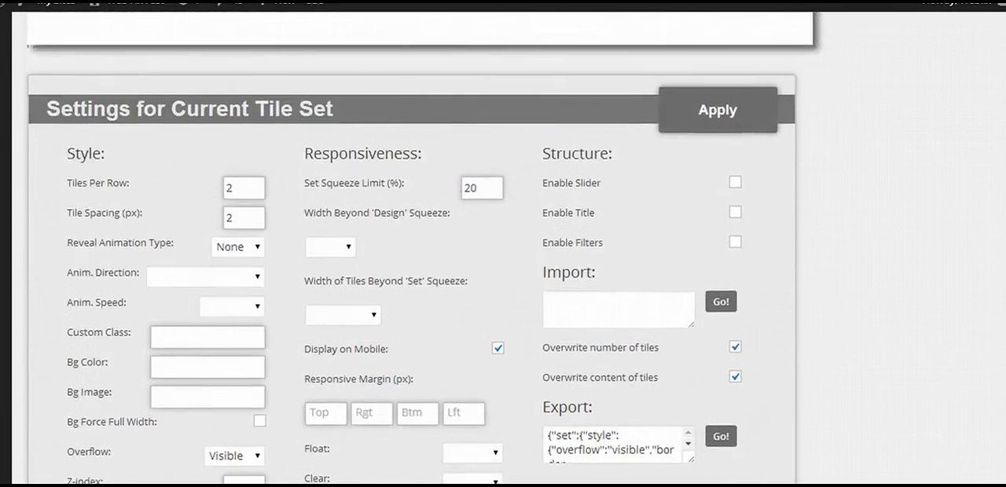
pyautogui.click(748, 110)
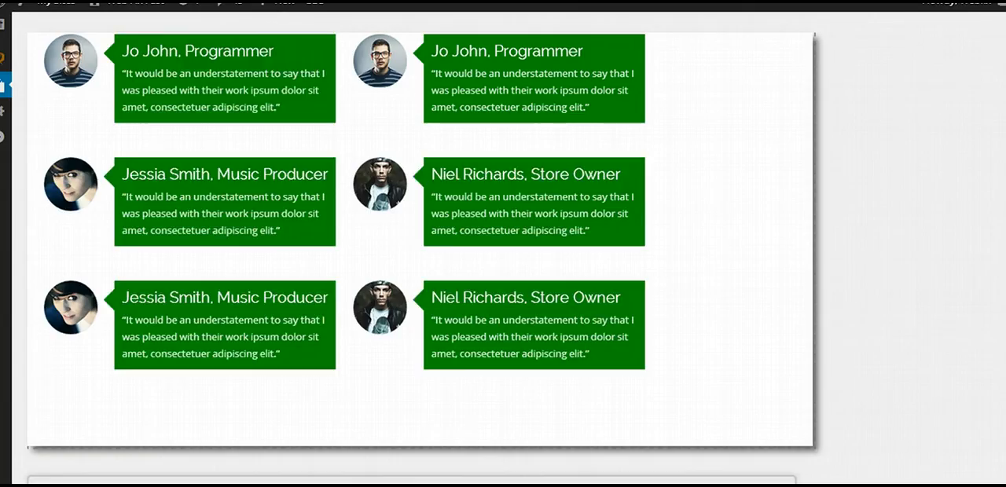
# Switch to the iDesign presets page and open the quick demo page with the painted-landscape slider.
pyautogui.scroll(1, 420, 248)
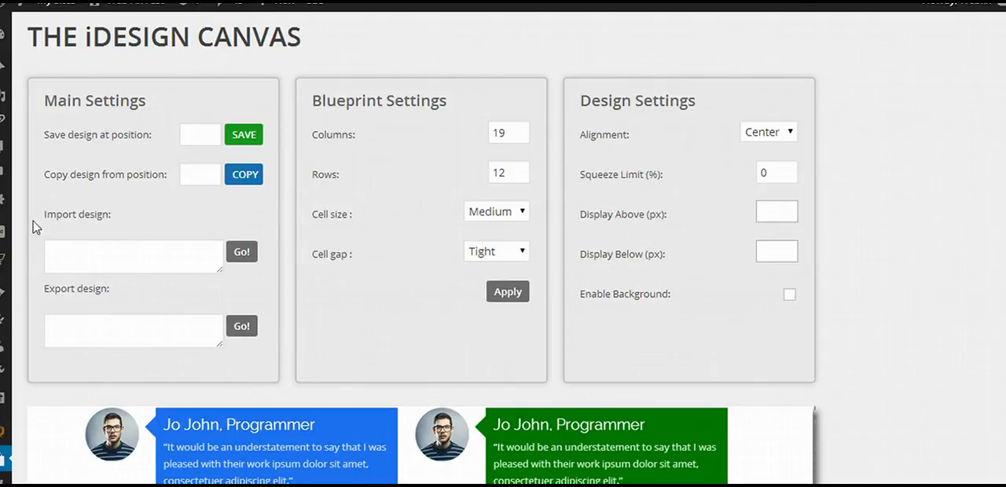
pyautogui.click(102, 253)
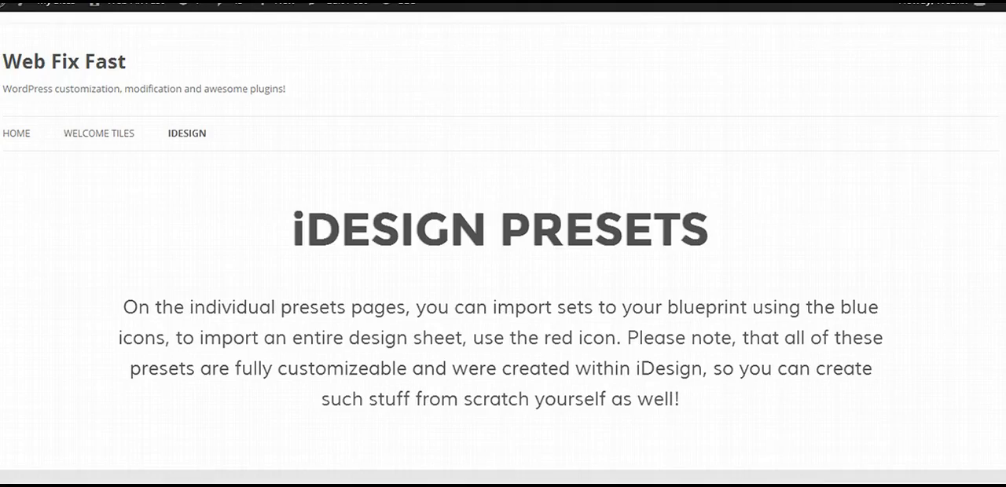
pyautogui.scroll(-15, 502, 243)
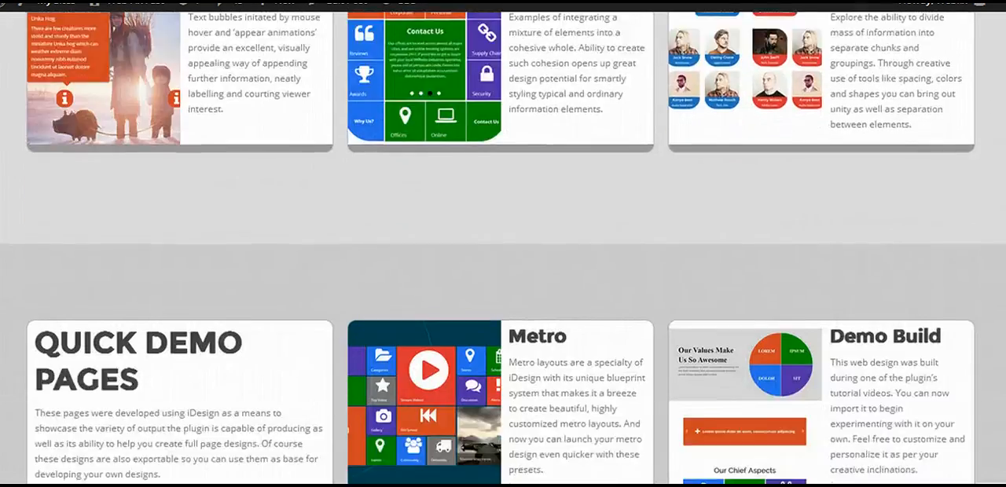
pyautogui.scroll(-5, 502, 244)
pyautogui.click(227, 324)
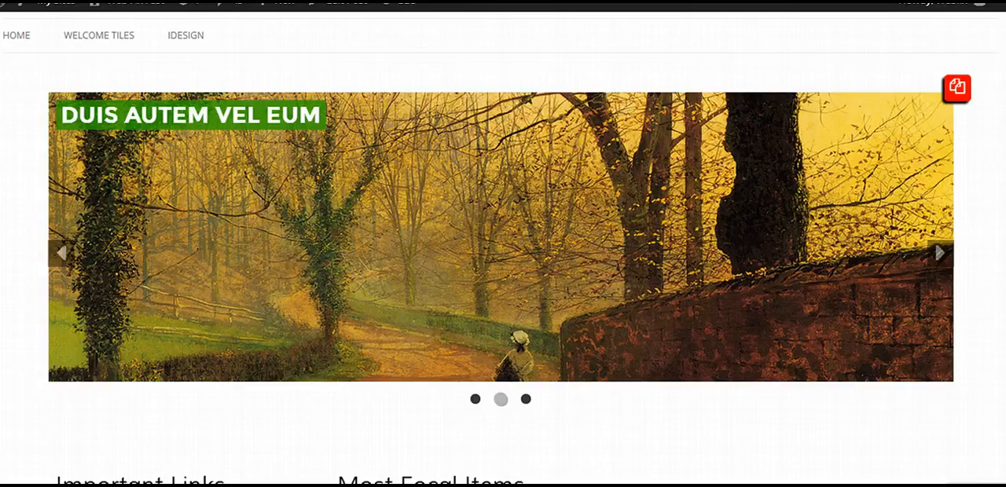
# Open the export code for the entire demo design and copy all of it.
pyautogui.click(956, 87)
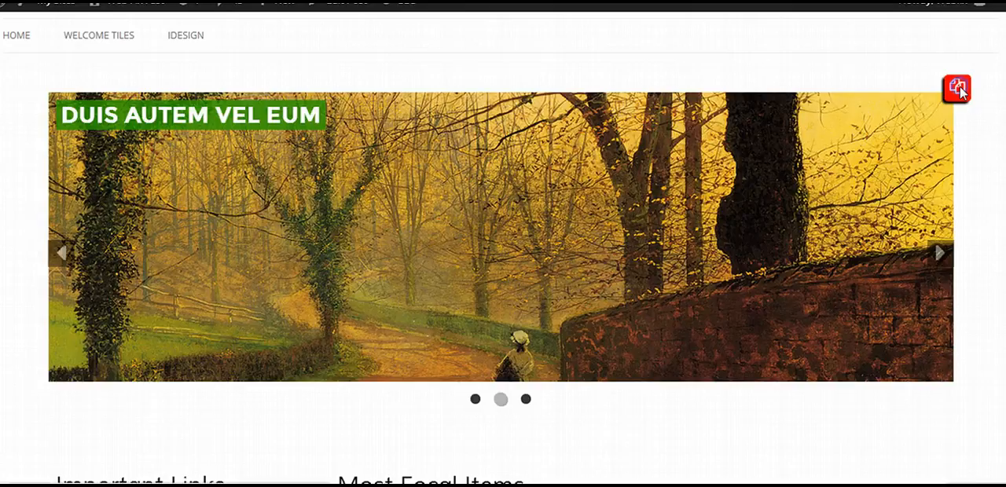
pyautogui.click(512, 240)
pyautogui.hotkey('ctrl', 'a')
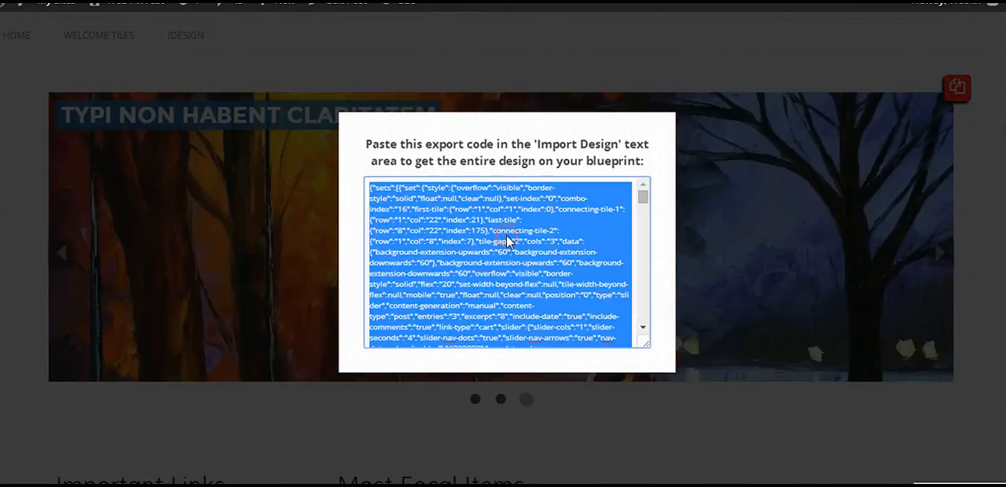
pyautogui.rightClick(509, 242)
pyautogui.click(580, 44)
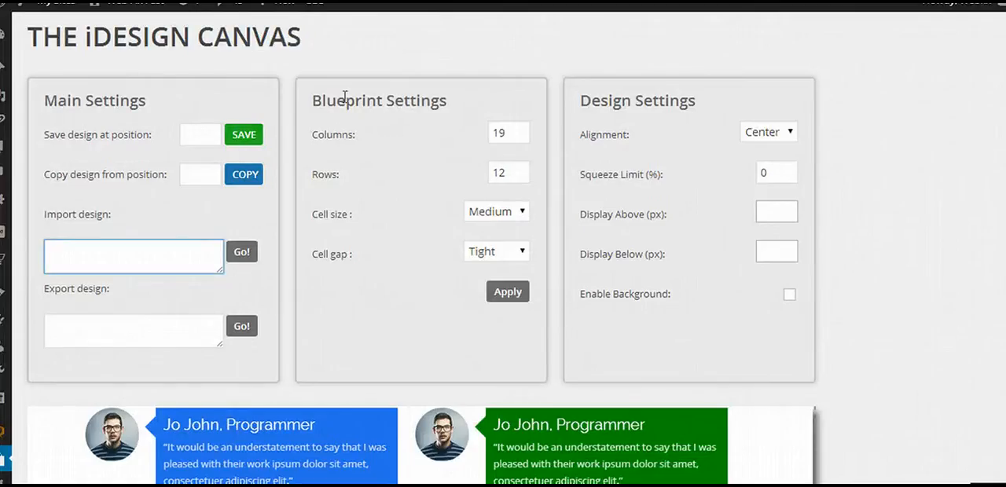
# Import the copied demo design code as the whole design on the iDesign canvas.
pyautogui.rightClick(157, 252)
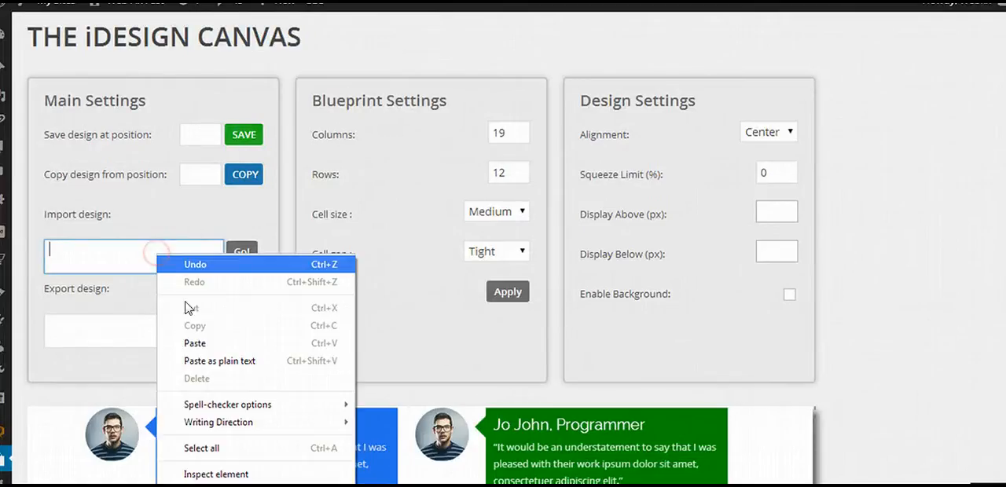
pyautogui.click(194, 344)
pyautogui.click(241, 251)
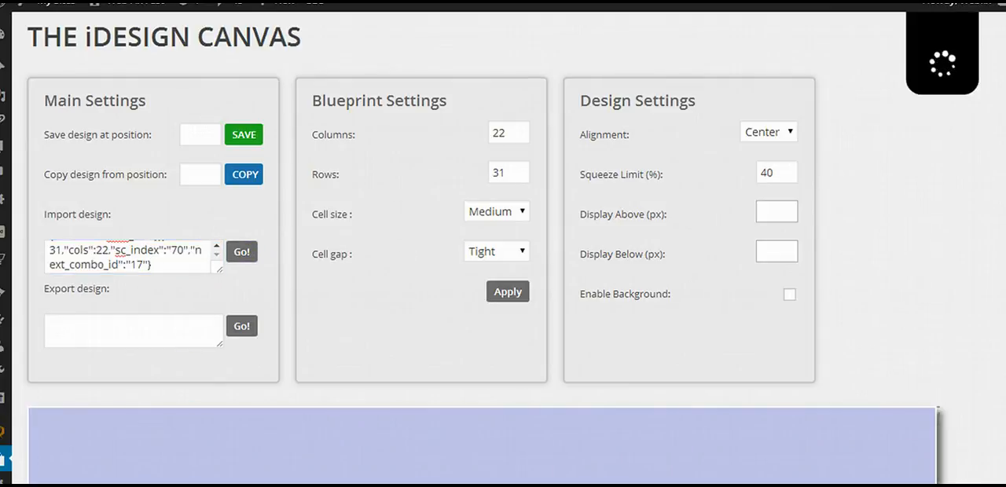
# Break the three Secondary Links tile sets to clear them from the blueprint.
pyautogui.scroll(-3, 487, 314)
pyautogui.scroll(-10, 481, 248)
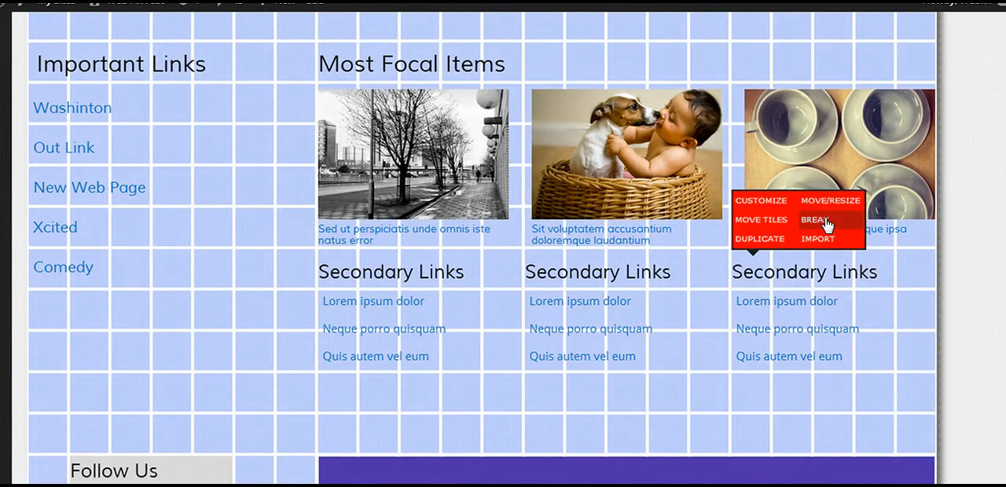
pyautogui.moveTo(606, 273)
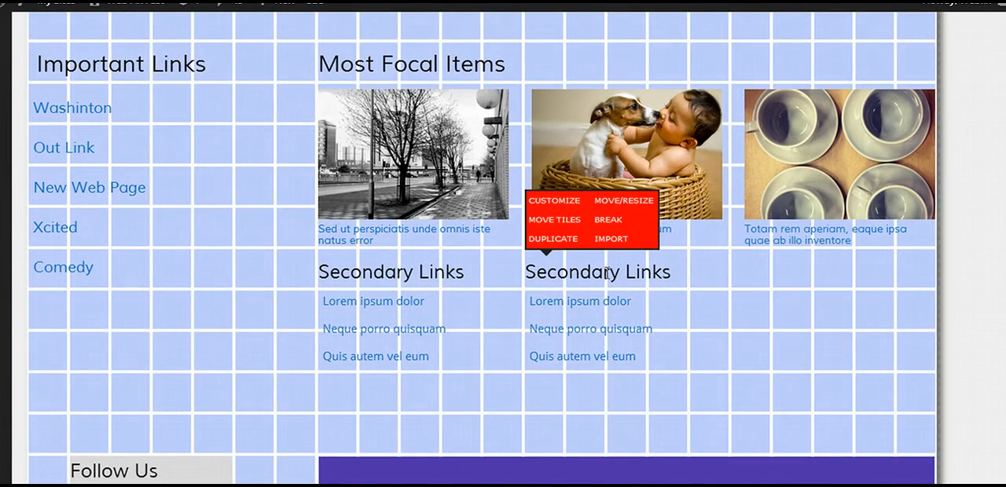
pyautogui.click(605, 220)
pyautogui.moveTo(385, 243)
pyautogui.click(401, 222)
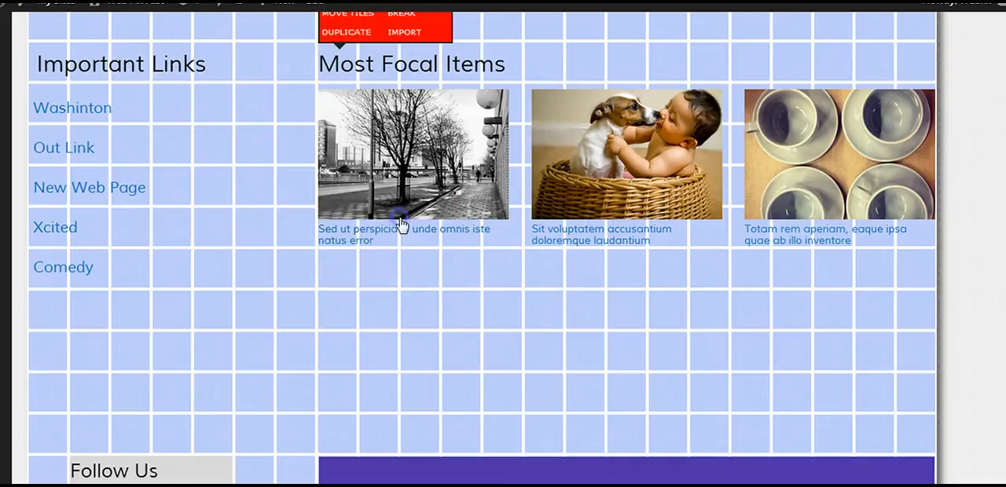
# Make the Most Focal Items set two grid rows taller and delete one empty blueprint row beneath it.
pyautogui.scroll(1, 420, 200)
pyautogui.click(429, 75)
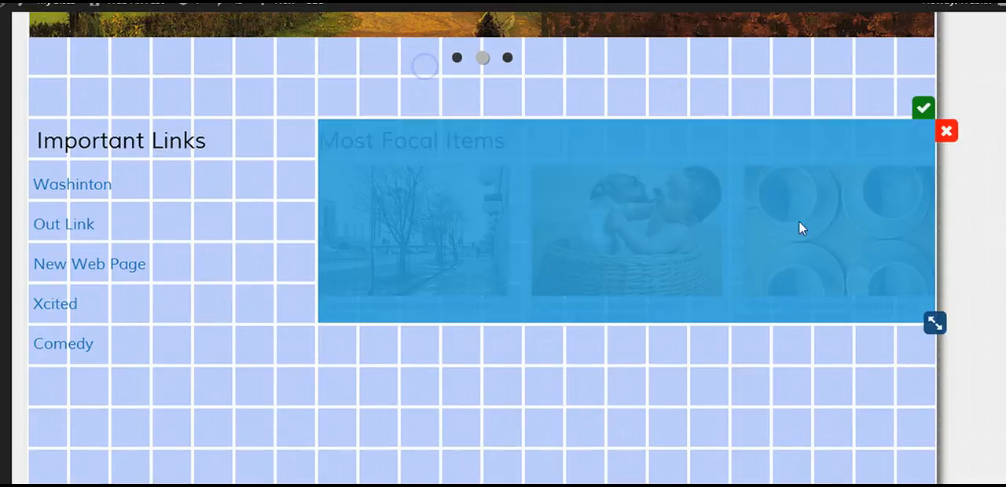
pyautogui.moveTo(933, 322); pyautogui.dragTo(934, 398)
pyautogui.click(923, 110)
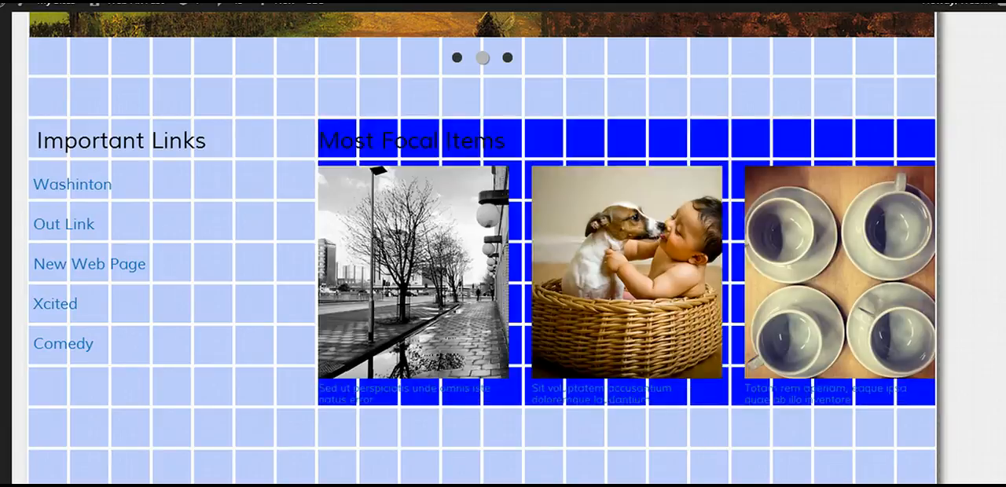
pyautogui.scroll(-2, 942, 277)
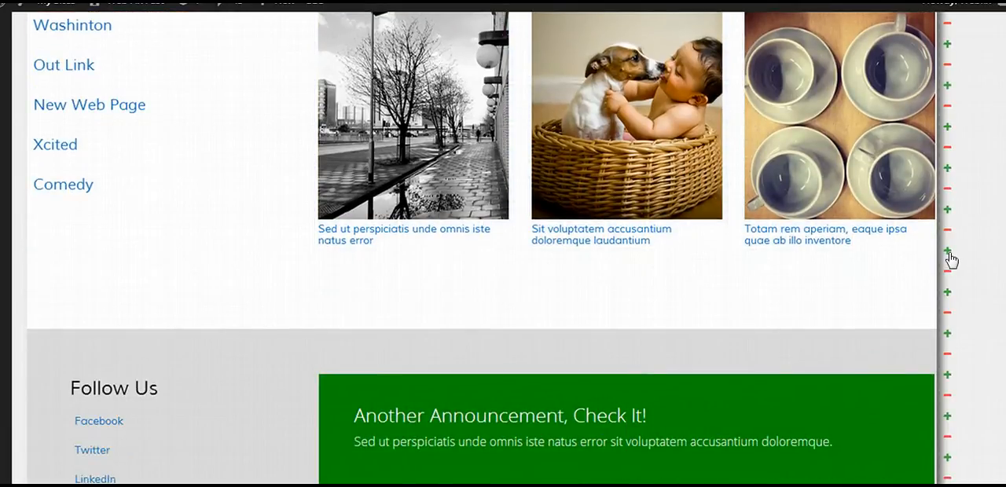
pyautogui.click(948, 274)
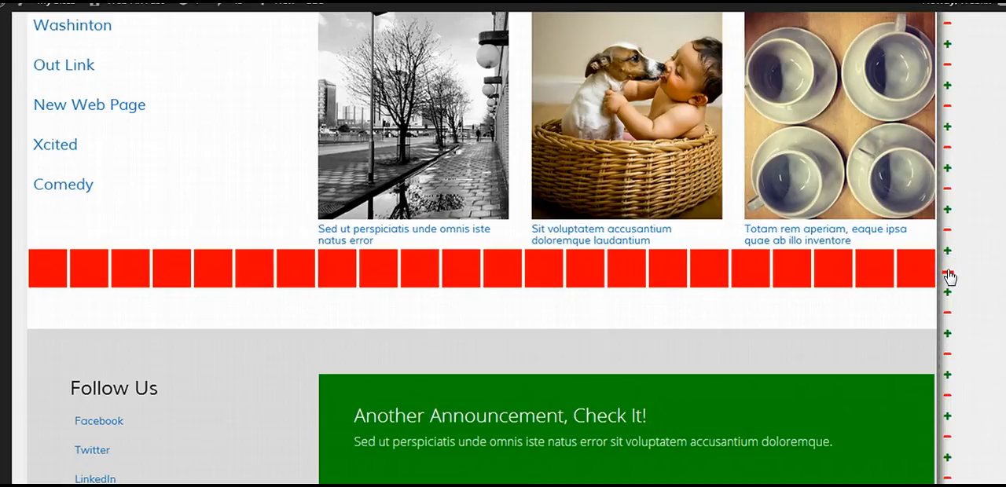
# Generate the export code for the entire modified design.
pyautogui.scroll(15, 1003, 270)
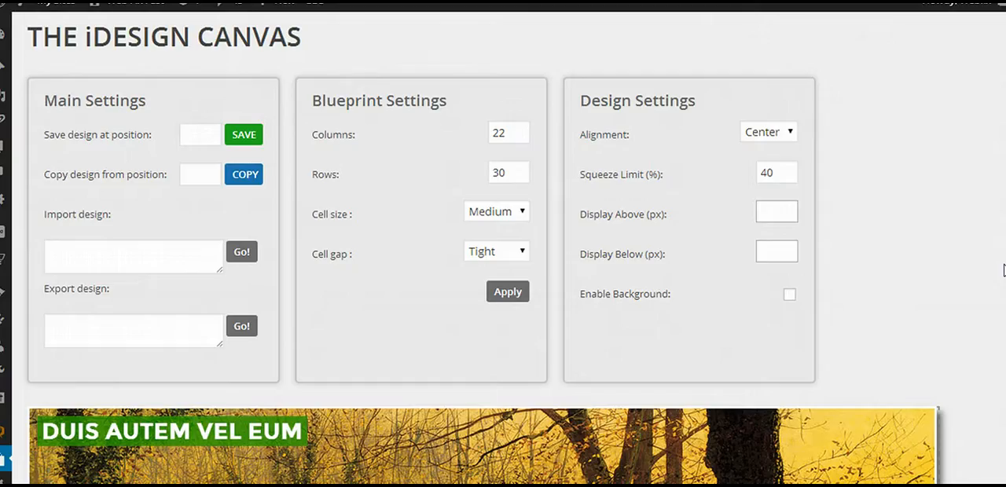
pyautogui.click(245, 328)
pyautogui.click(134, 327)
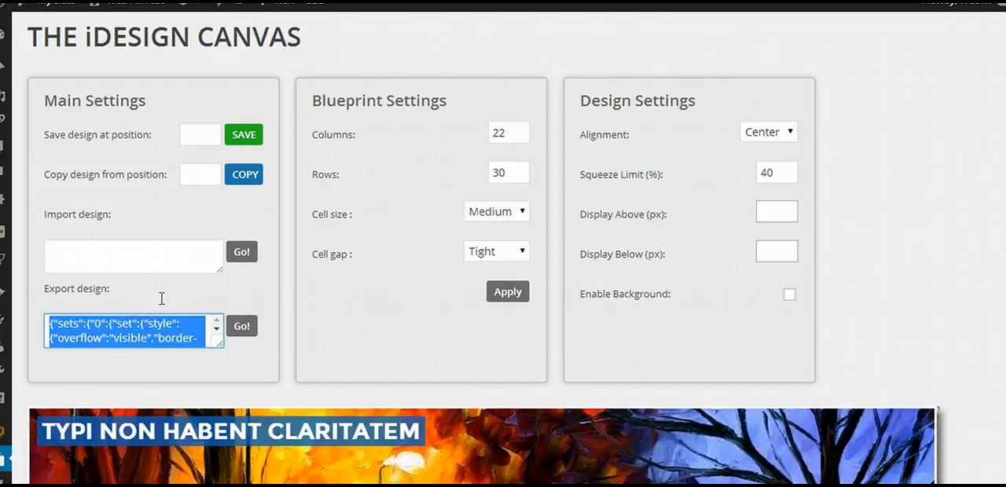
pyautogui.click(157, 286)
# Export the database backup from the iDesign Resources page and open the downloaded zip file.
pyautogui.scroll(-4, 137, 271)
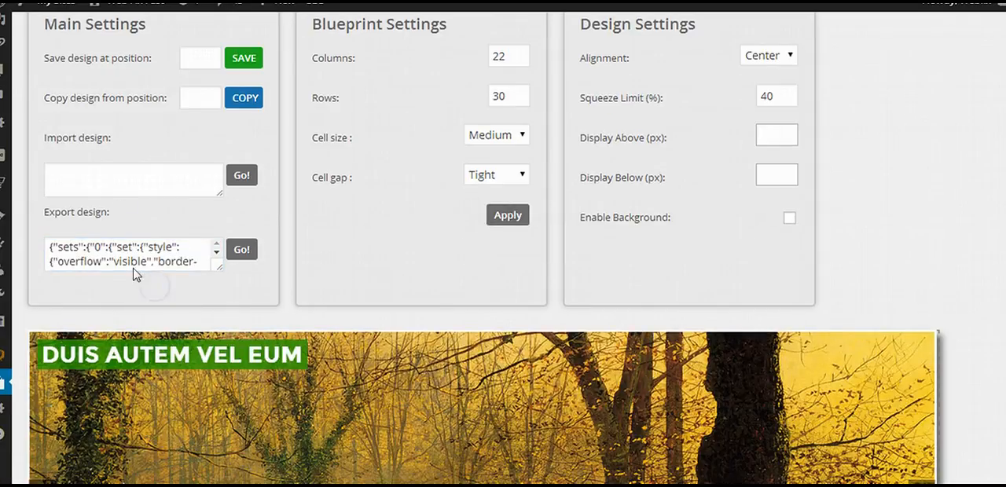
pyautogui.scroll(-1, 56, 292)
pyautogui.moveTo(6, 308)
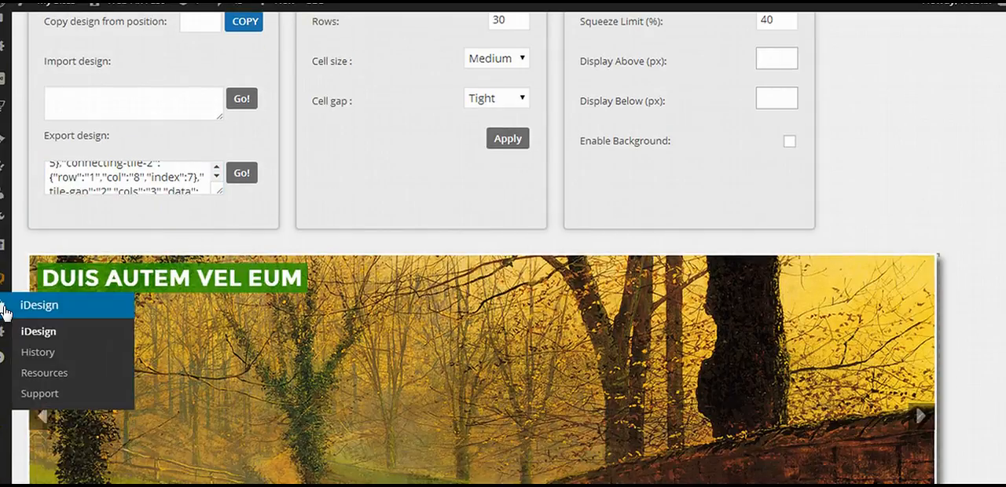
pyautogui.click(57, 375)
pyautogui.click(471, 81)
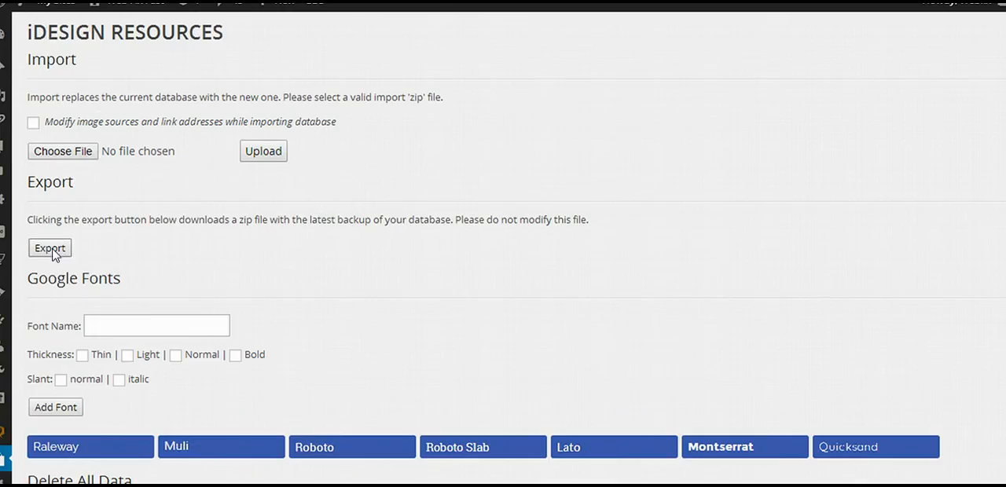
pyautogui.click(50, 248)
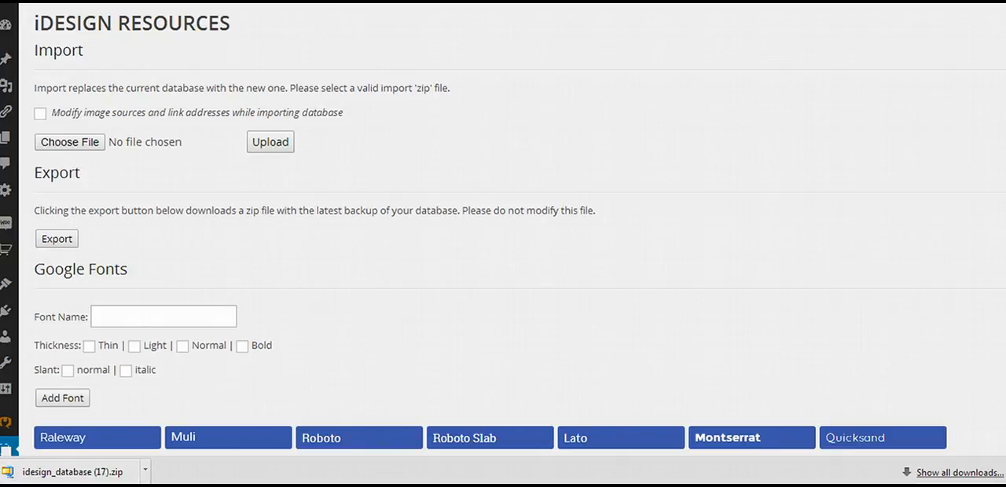
pyautogui.click(81, 471)
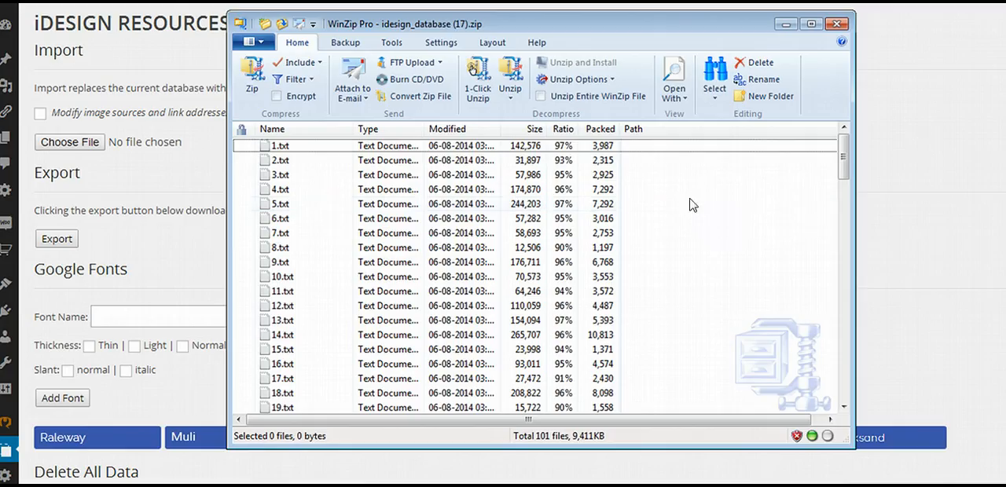
# Examine the contents of 7.txt from the exported database zip, and close the text file and the archive.
pyautogui.doubleClick(277, 234)
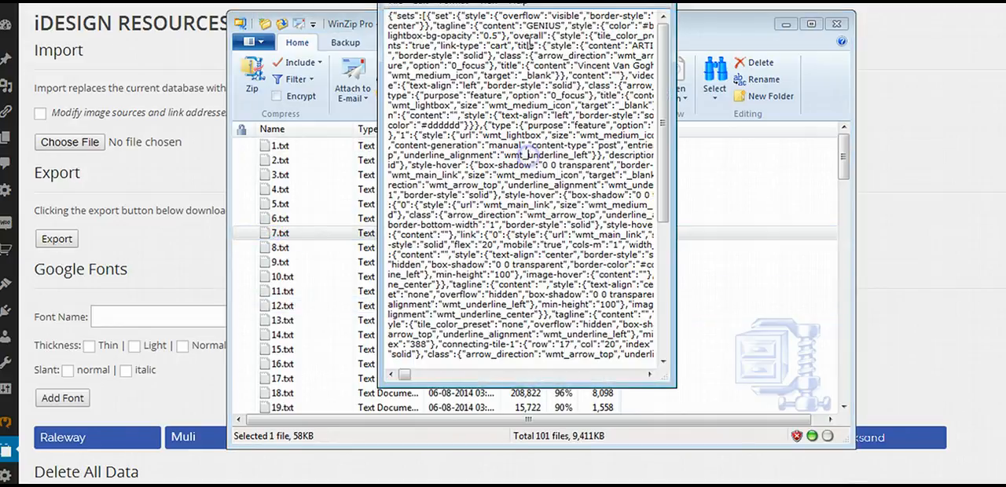
pyautogui.moveTo(552, 1); pyautogui.dragTo(559, 80)
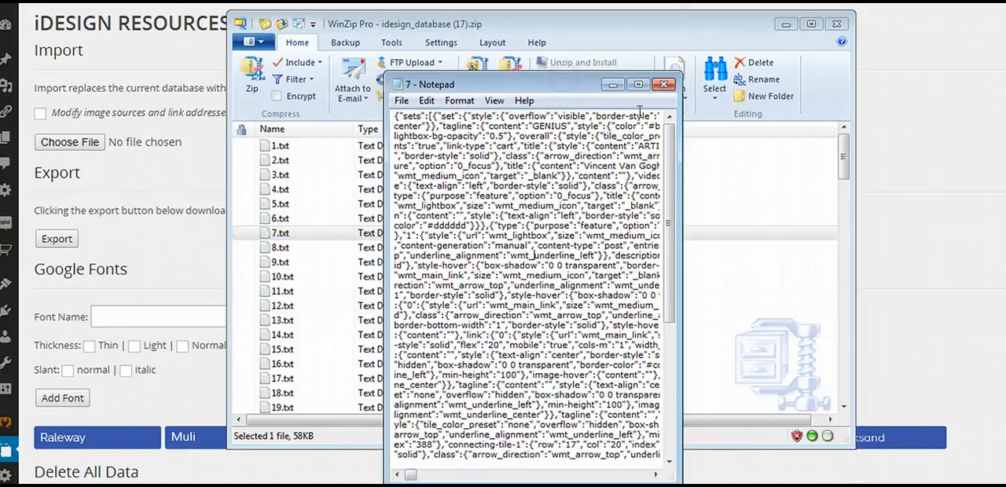
pyautogui.click(662, 85)
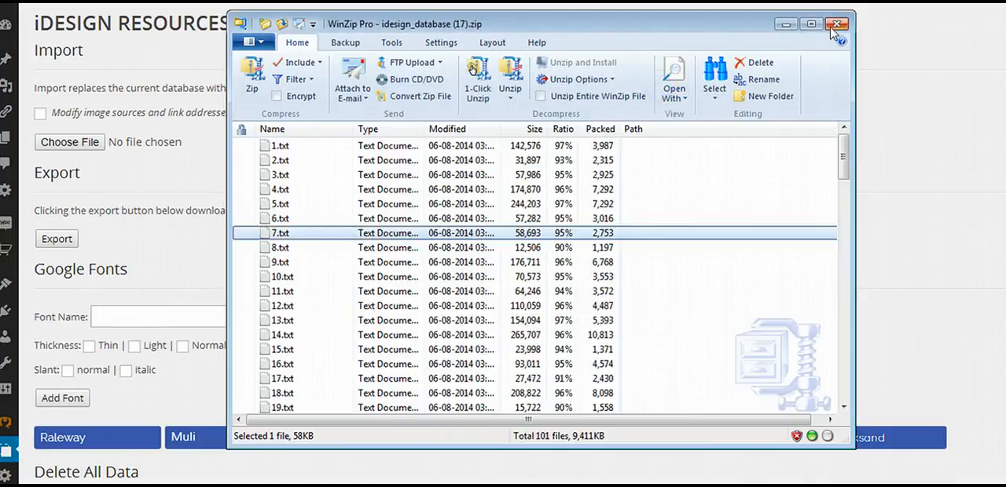
pyautogui.click(837, 24)
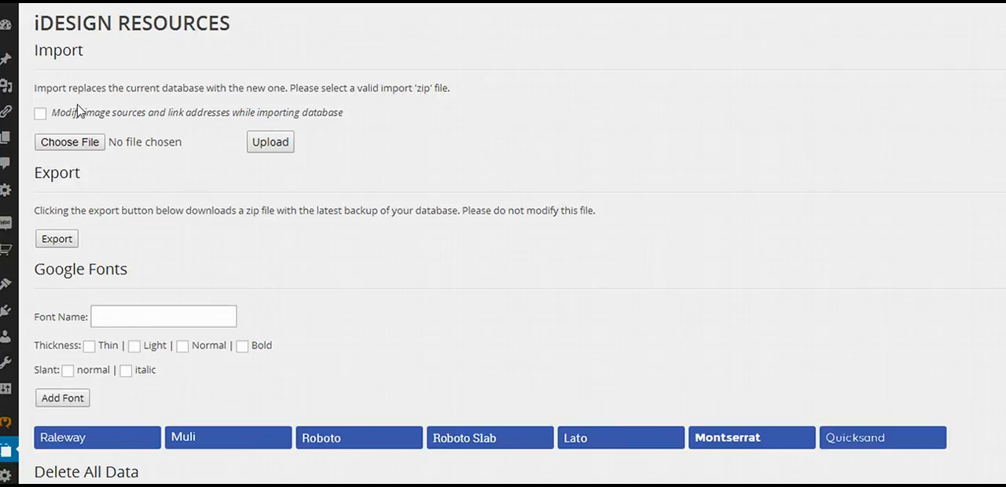
pyautogui.click(77, 143)
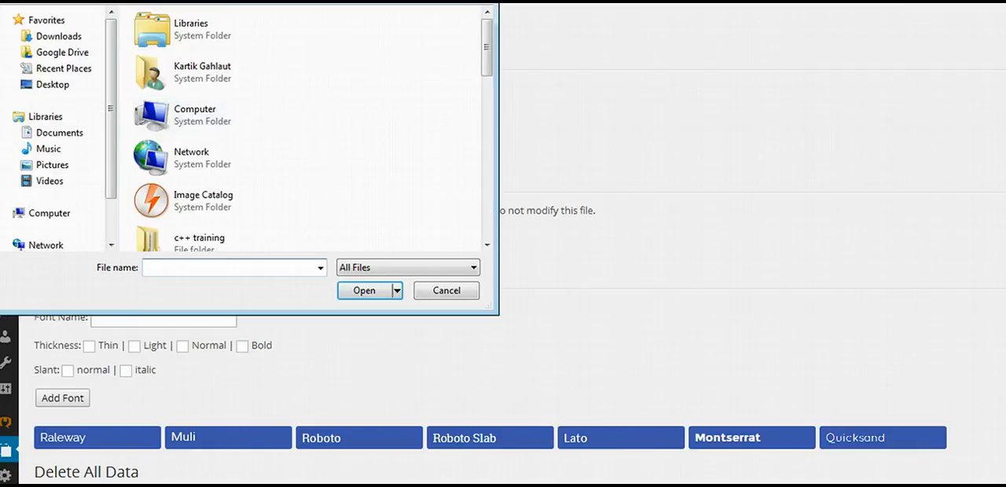
pyautogui.press('Escape')
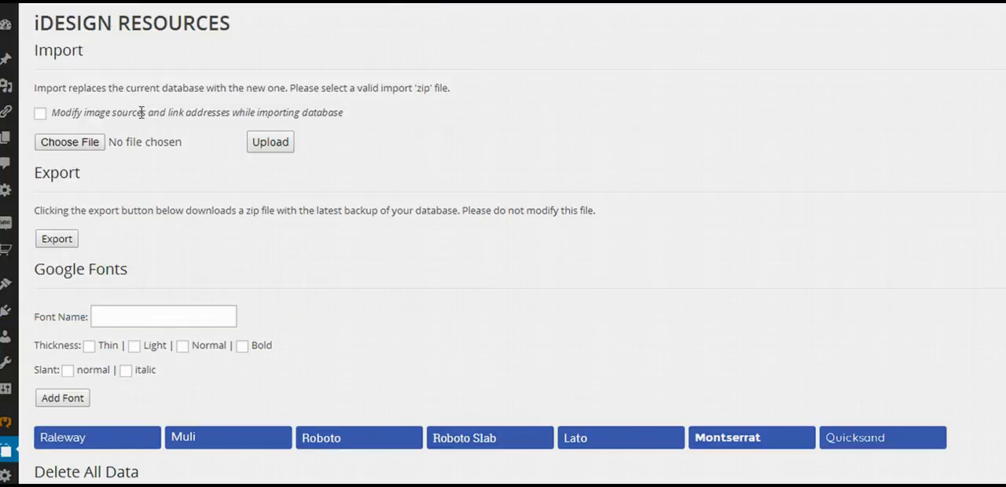
pyautogui.click(40, 114)
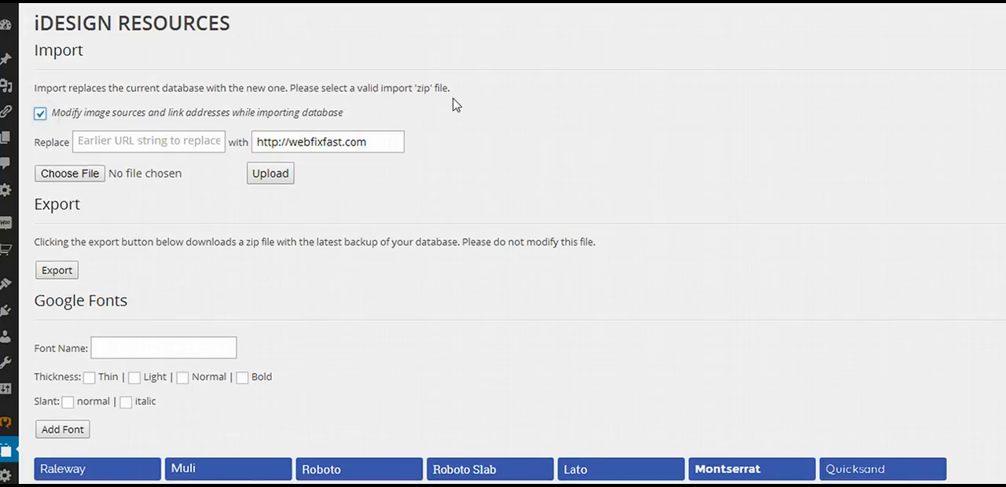
pyautogui.click(187, 143)
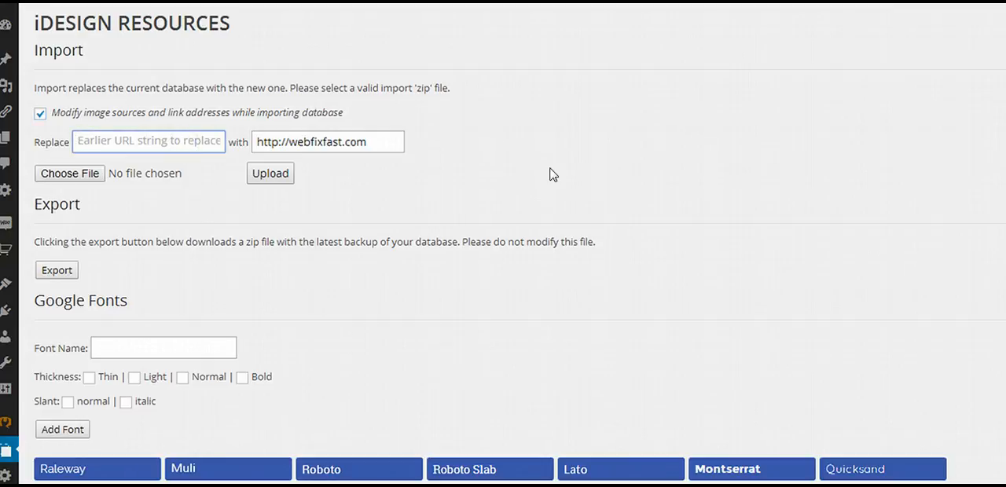
pyautogui.write('http://earl')
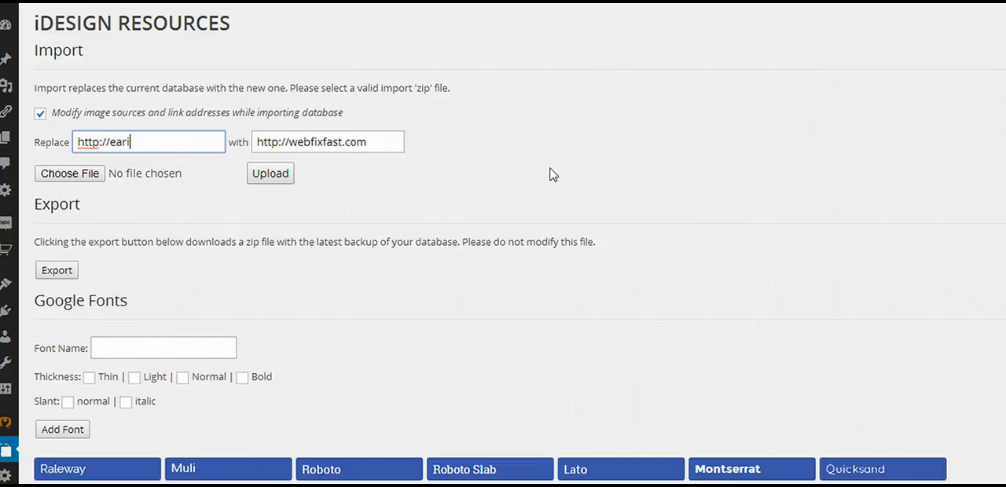
pyautogui.write('iersite.com')
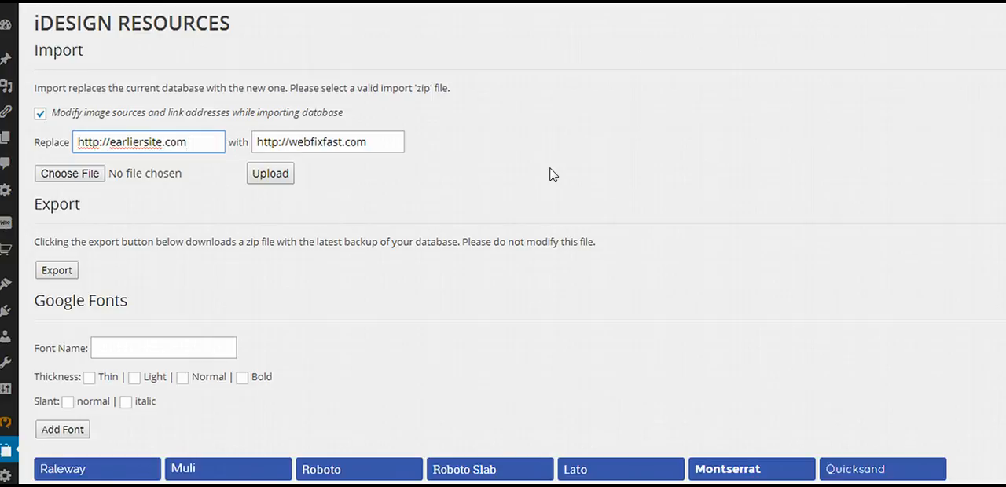
pyautogui.click(549, 173)
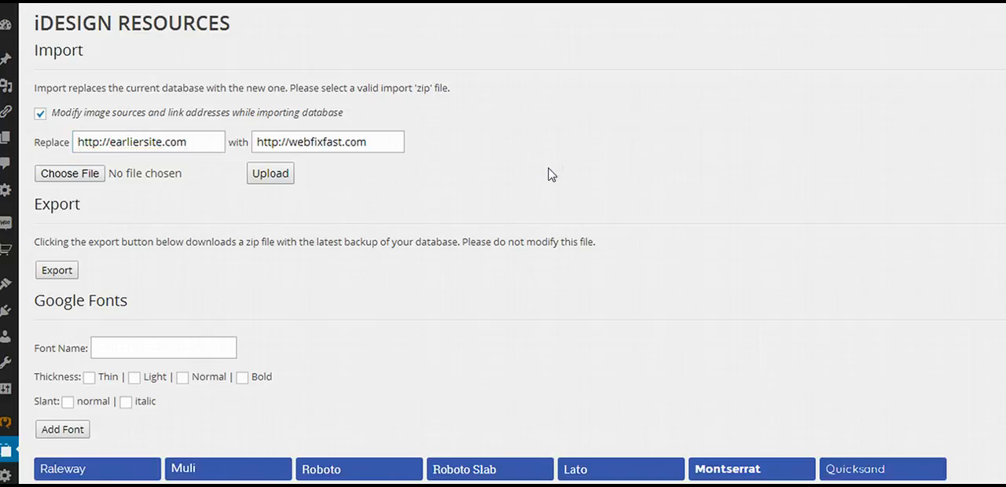